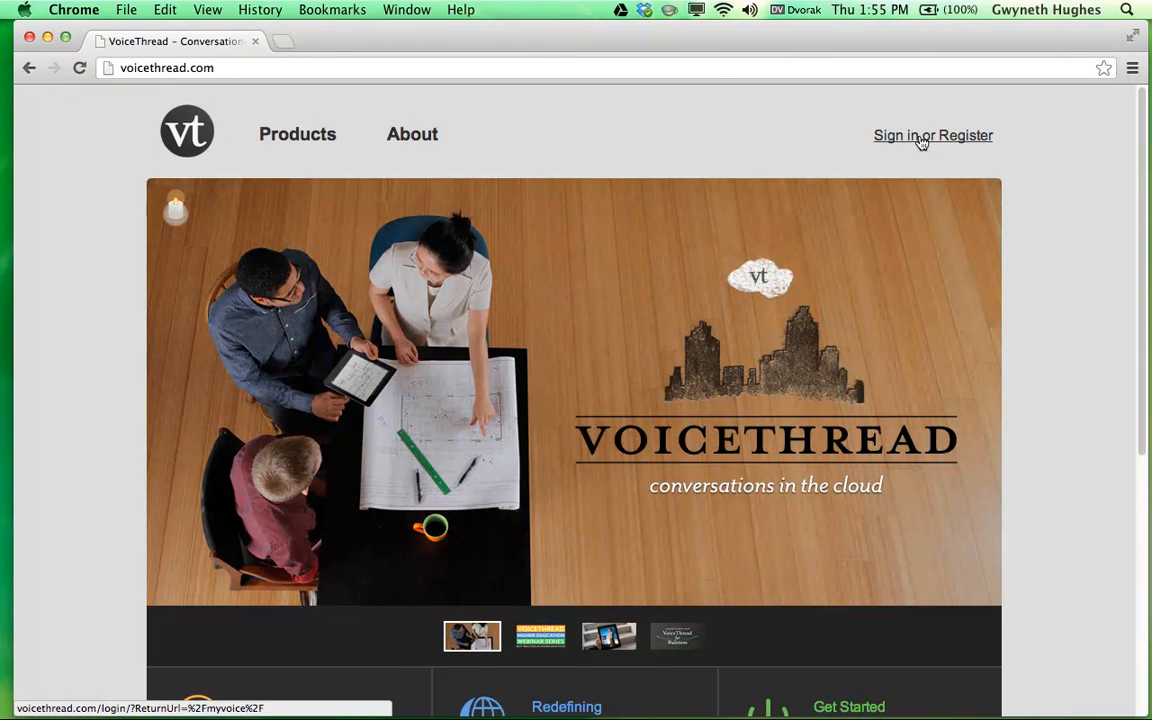
Sign in to VoiceThread with the account e-mail and password.
click(919, 140)
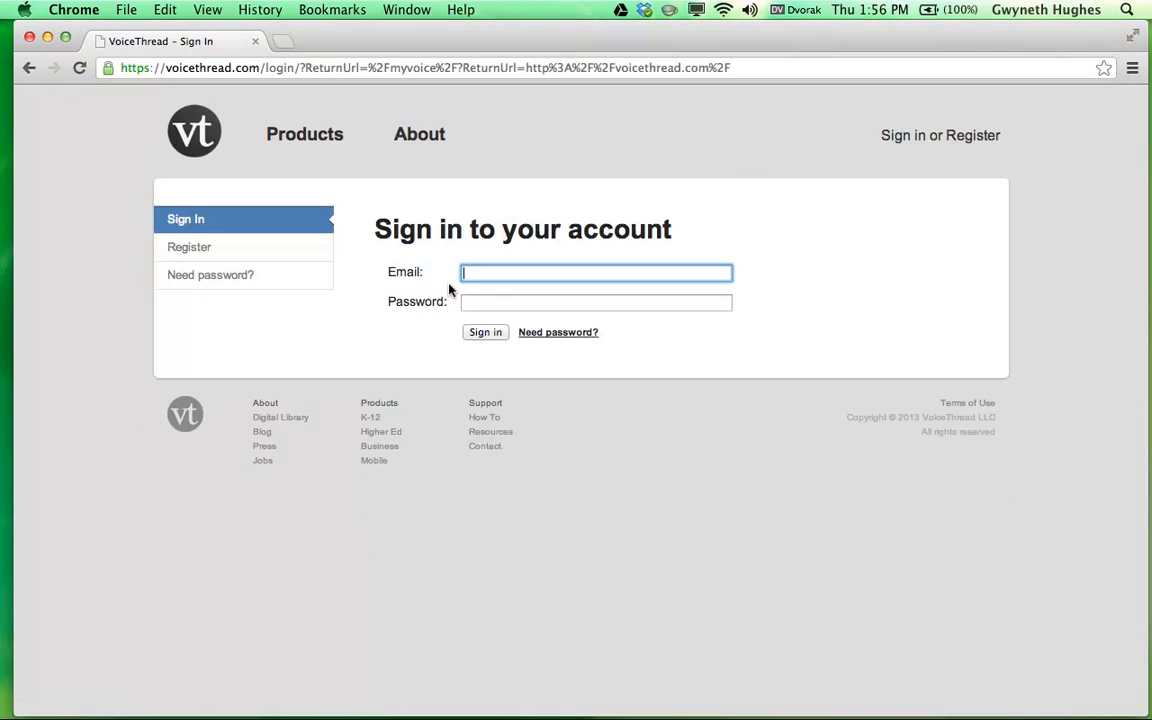
key(Tab)
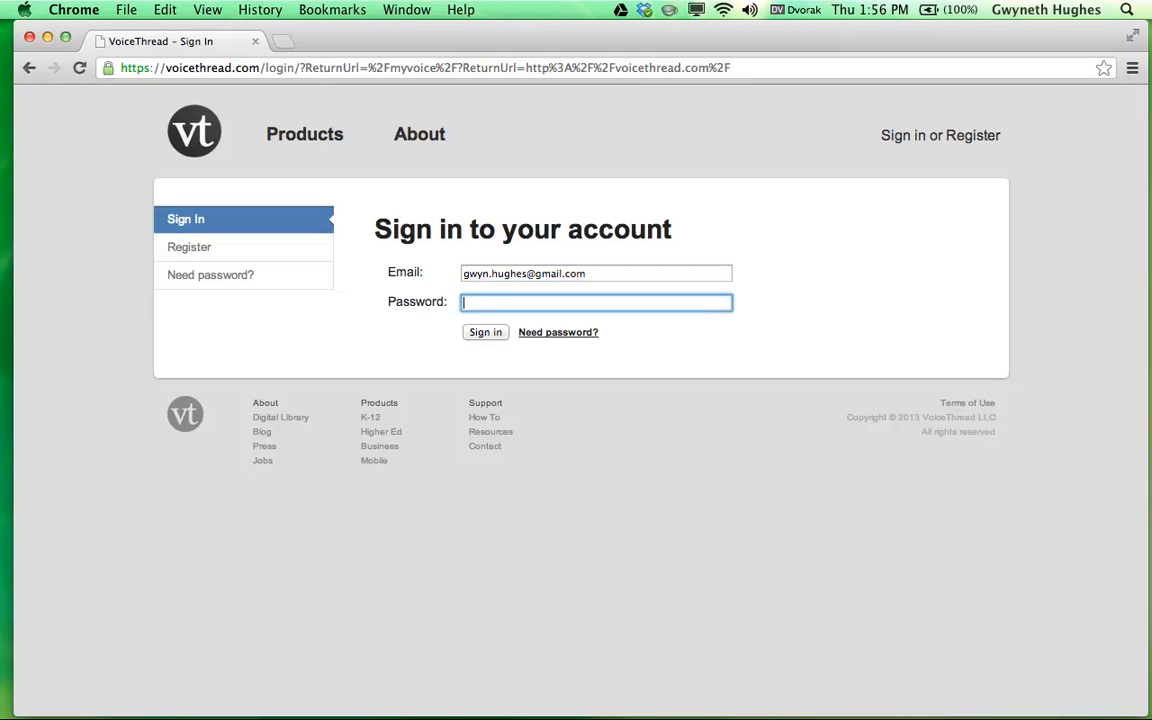
click(487, 333)
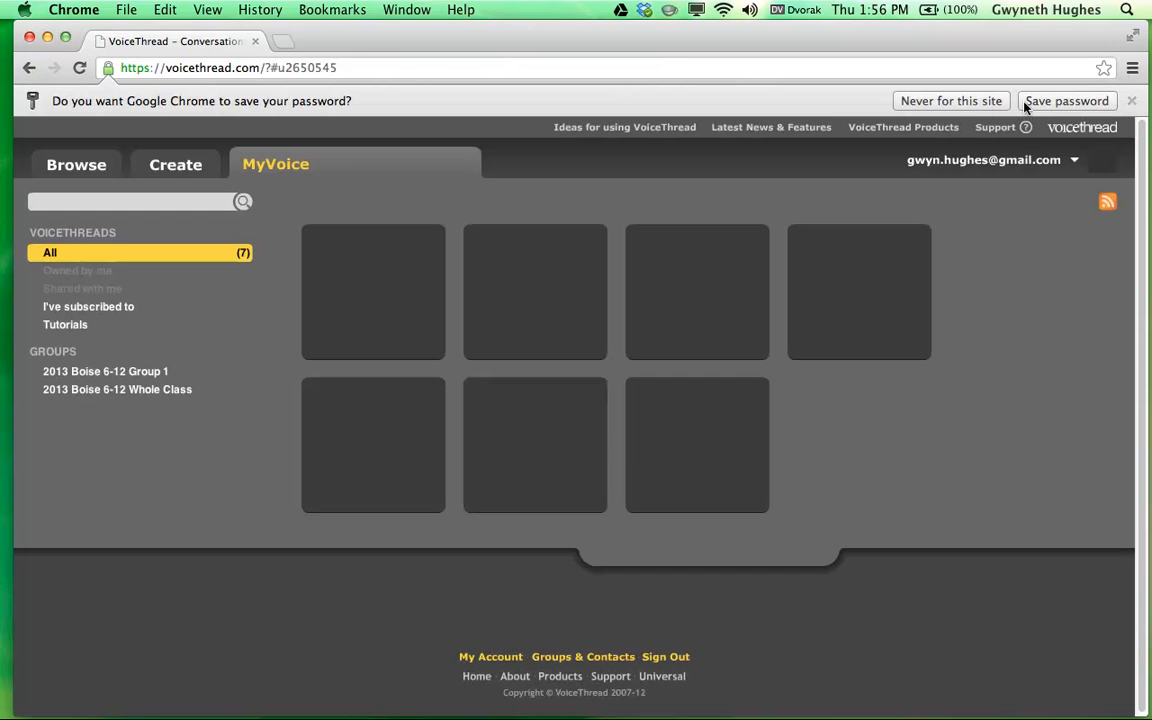
Browse Tutorials and the group lists, ending on 2013 Boise 6-12 Group 1, then show account options.
click(984, 105)
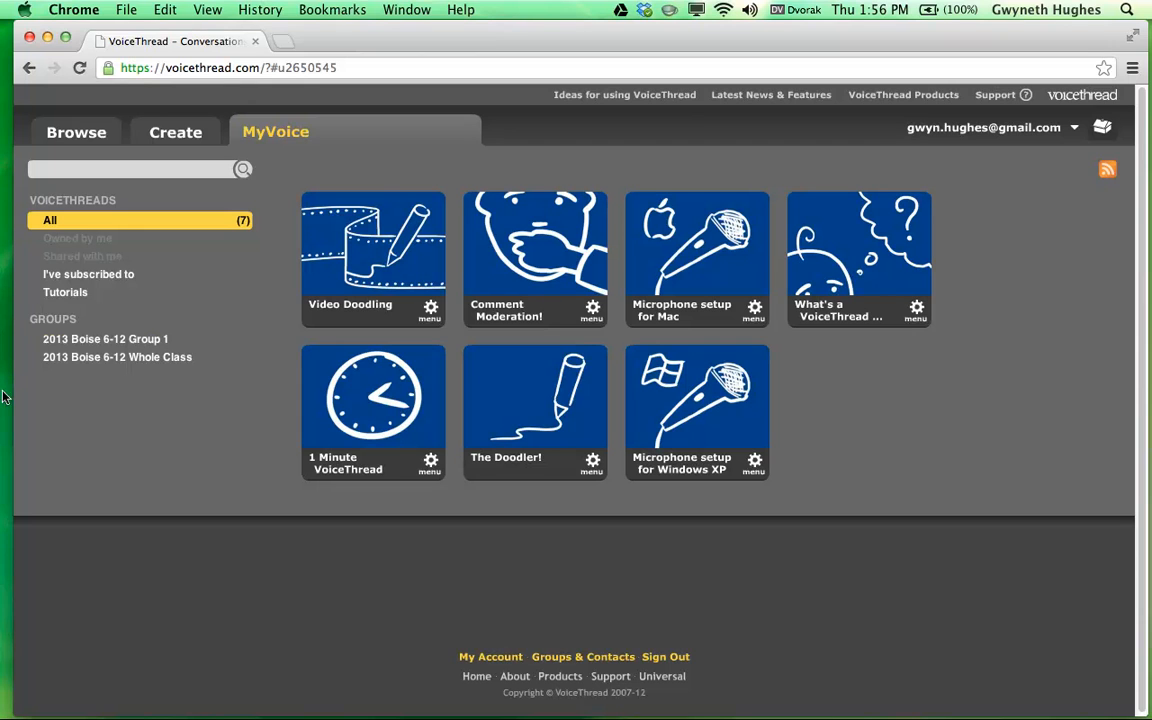
click(80, 295)
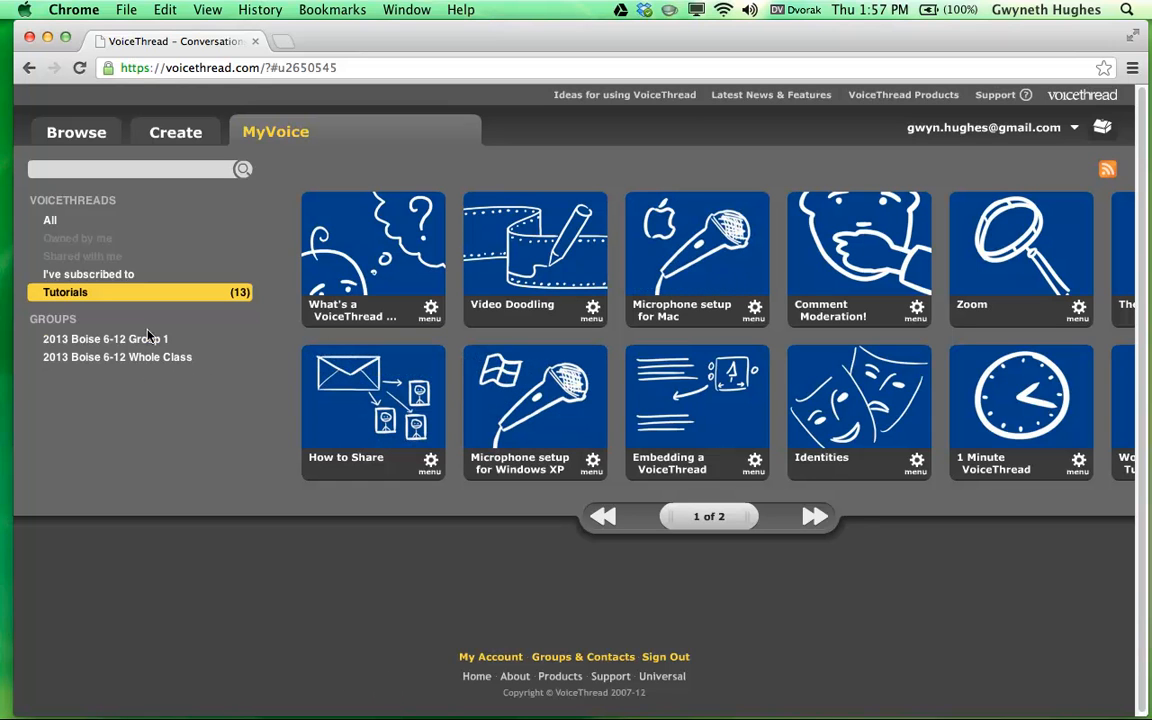
click(62, 357)
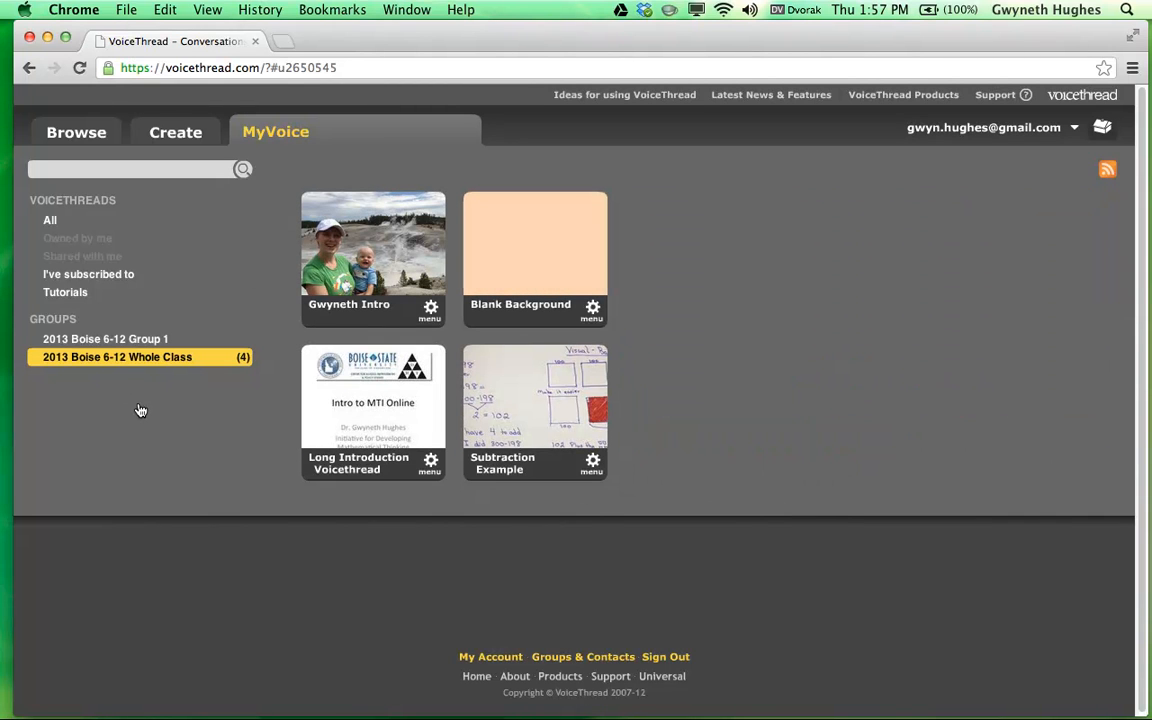
click(155, 341)
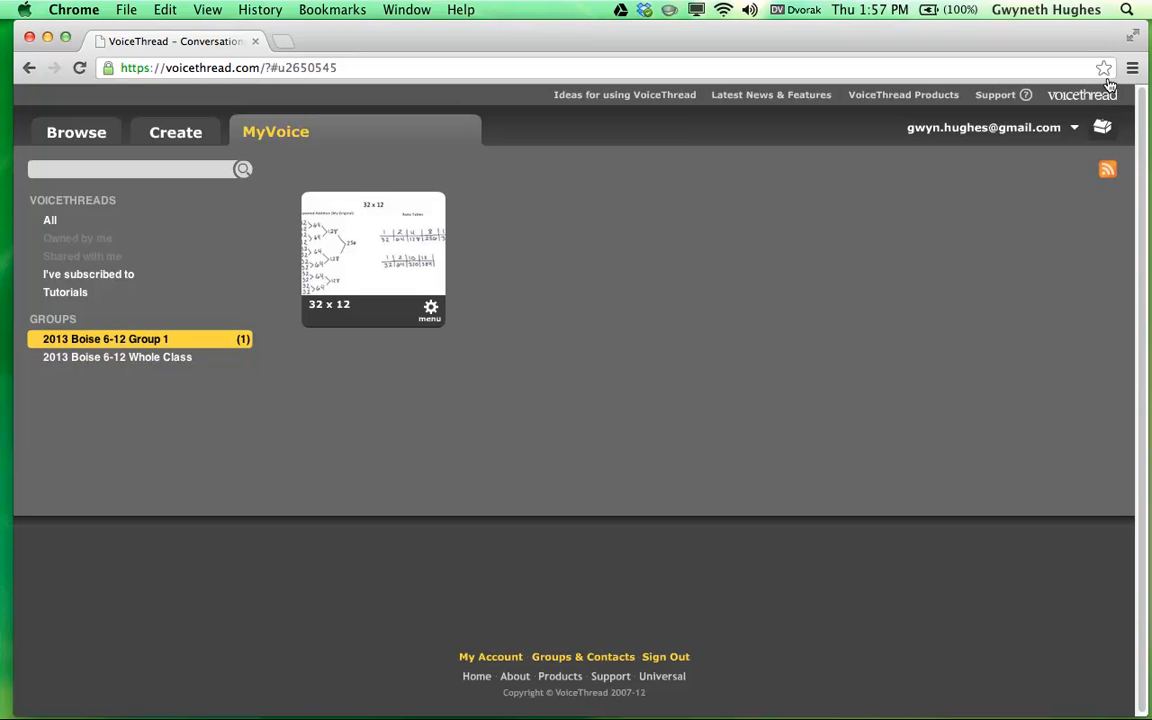
click(1036, 128)
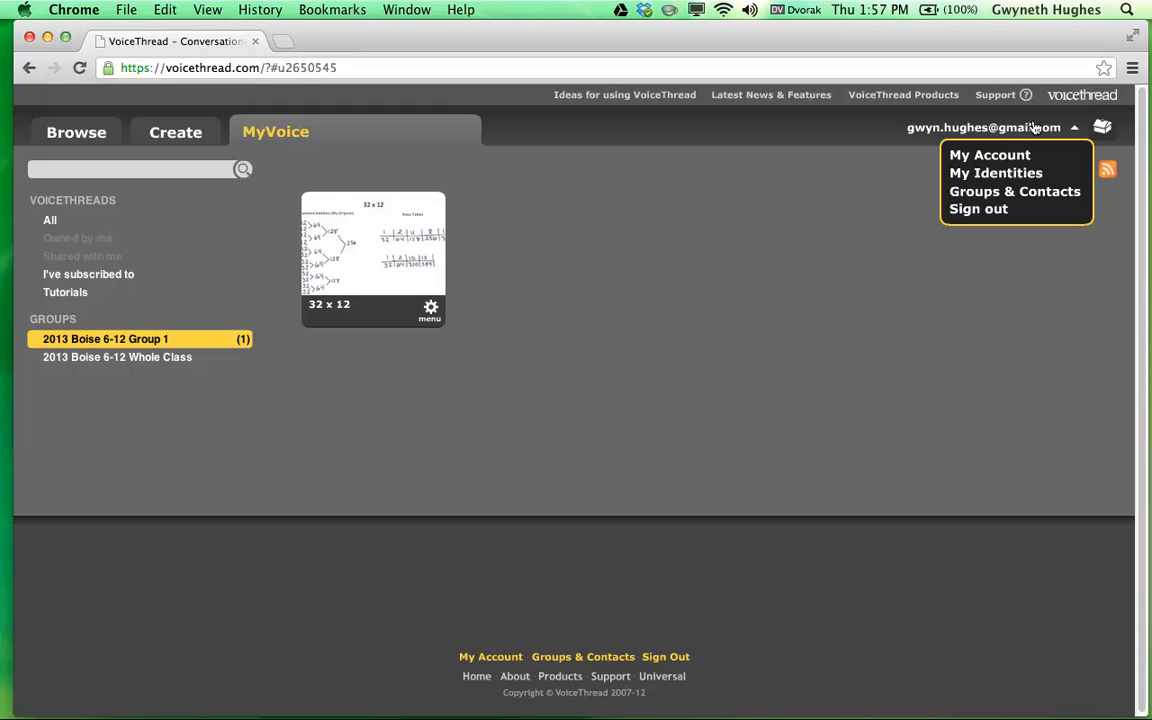
Set the identity's profile picture to Desktop/temp_me.png and save it.
click(1018, 175)
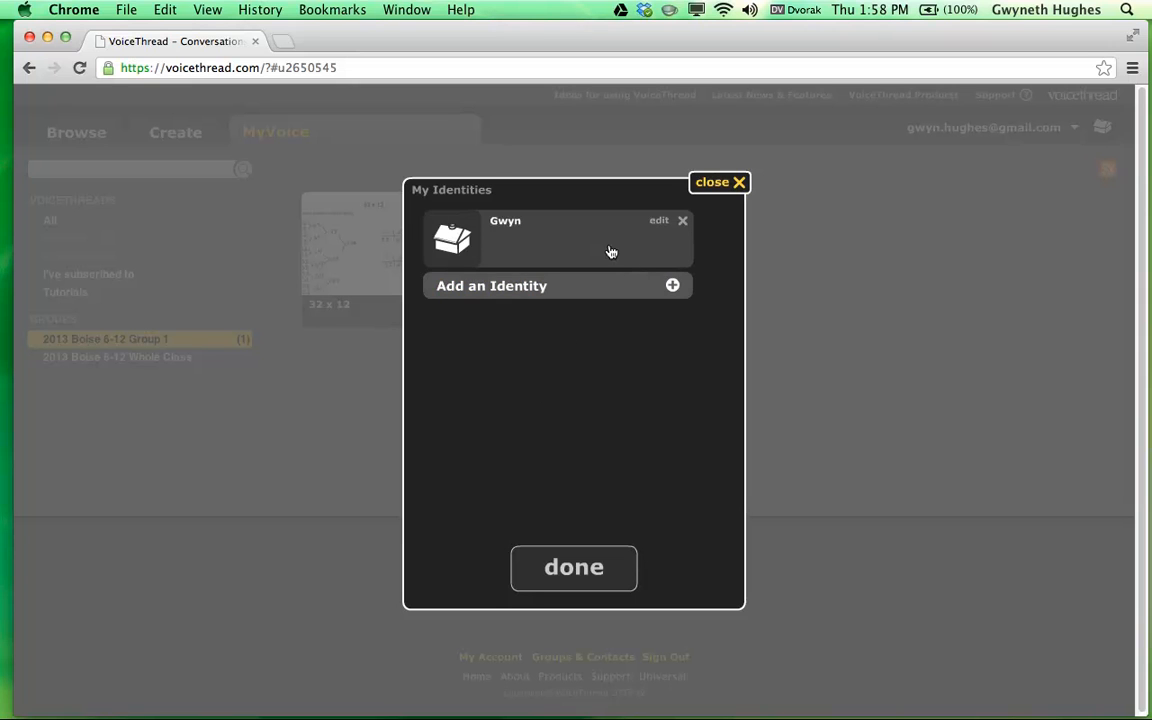
click(661, 224)
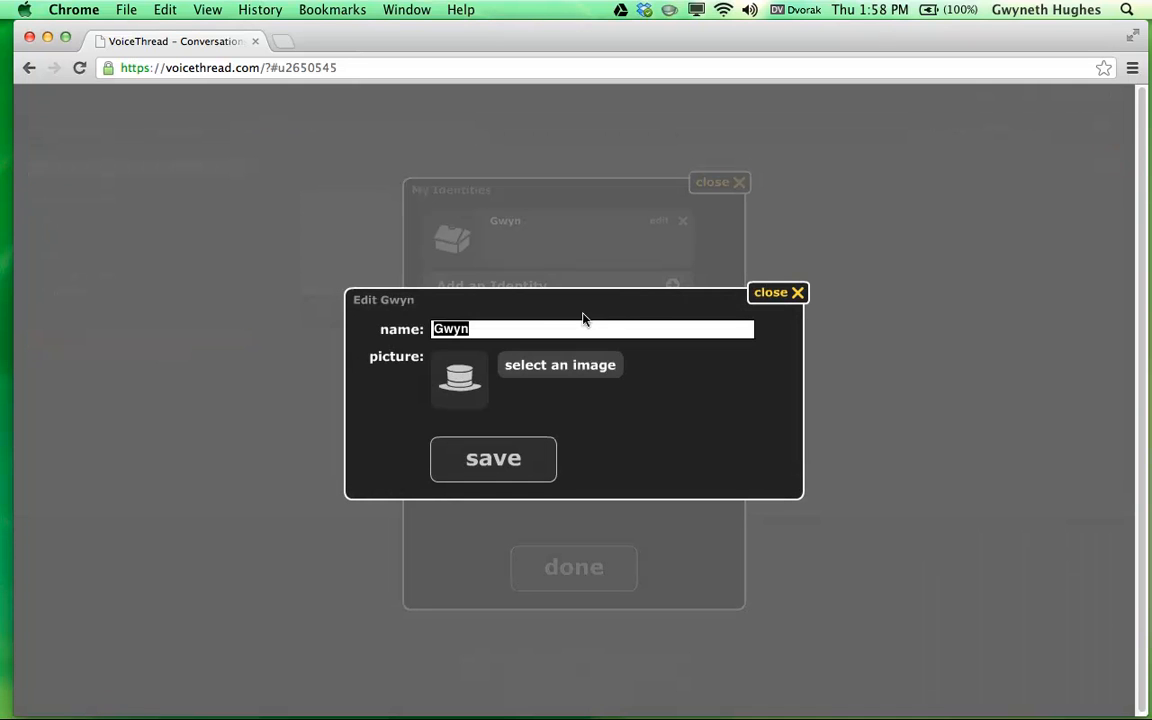
click(507, 329)
click(551, 366)
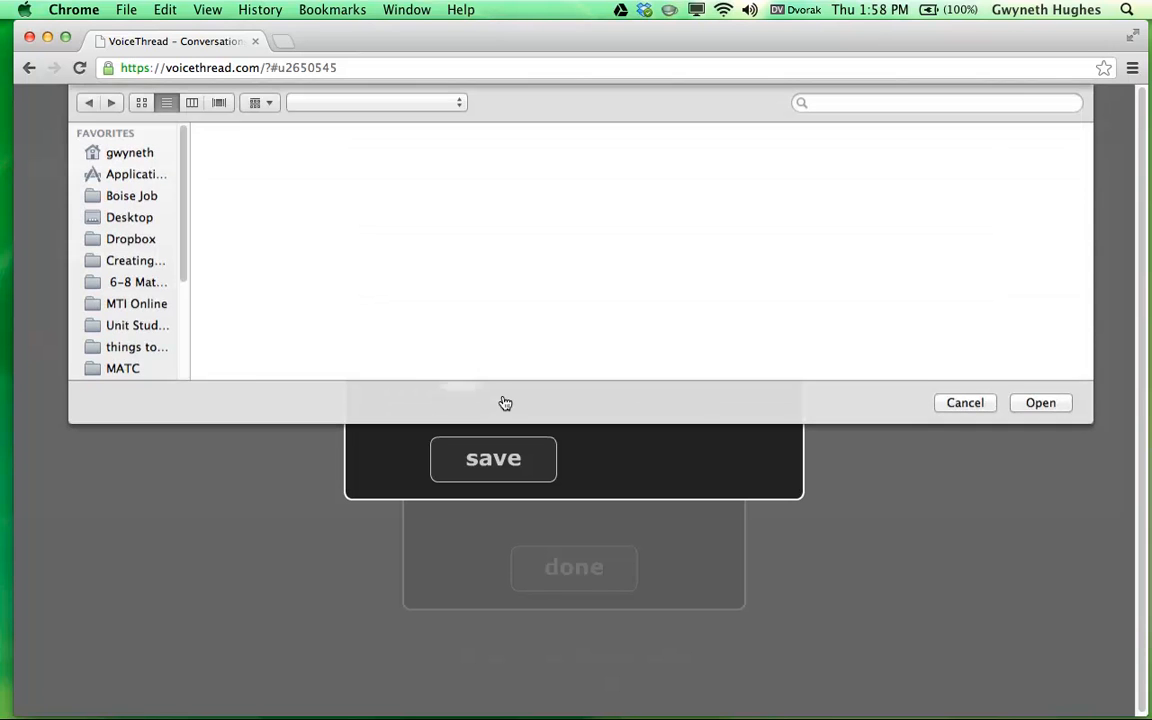
click(141, 217)
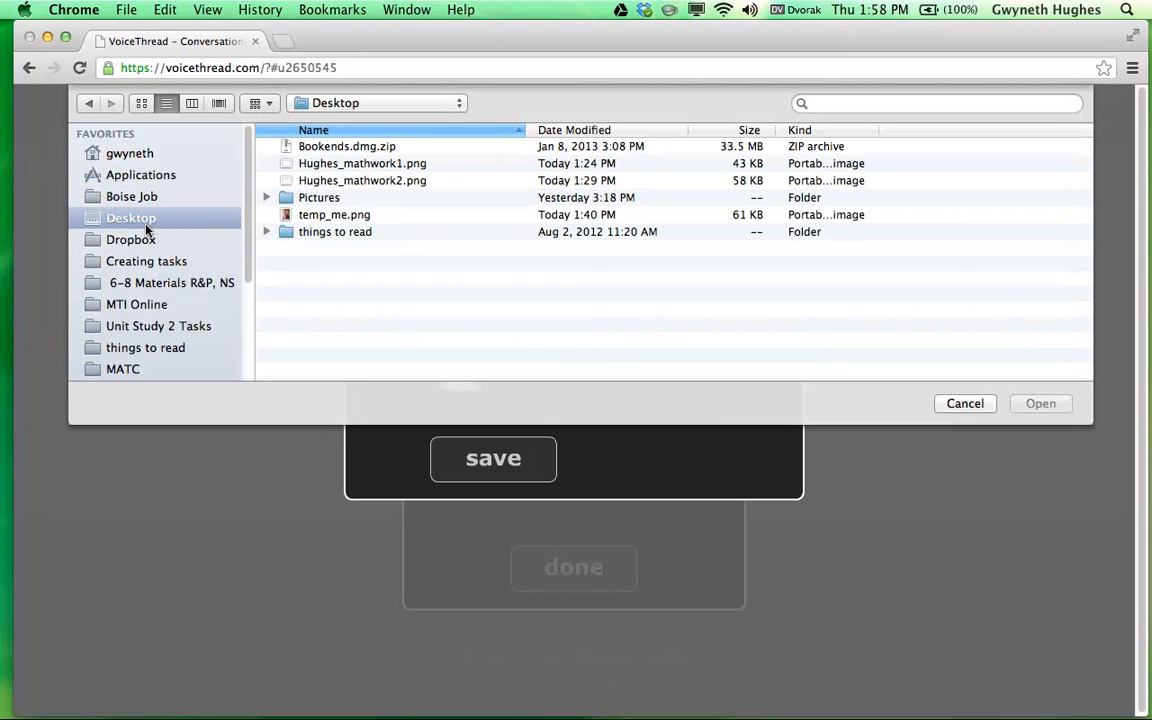
click(370, 215)
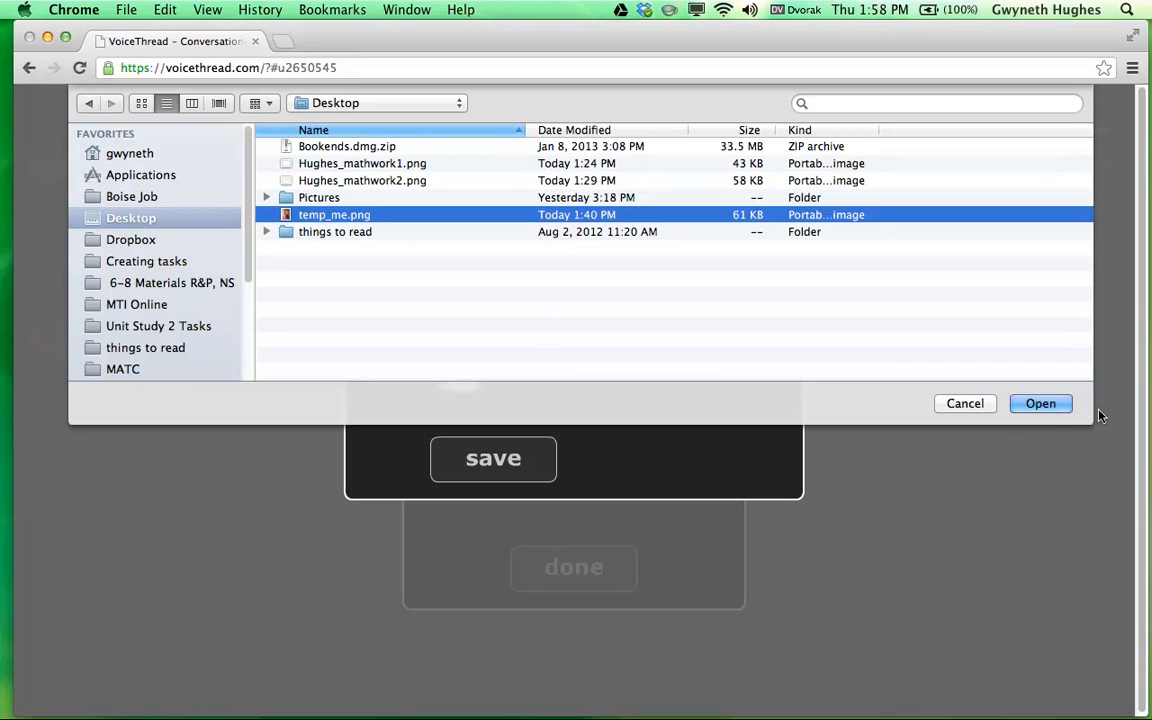
click(1040, 404)
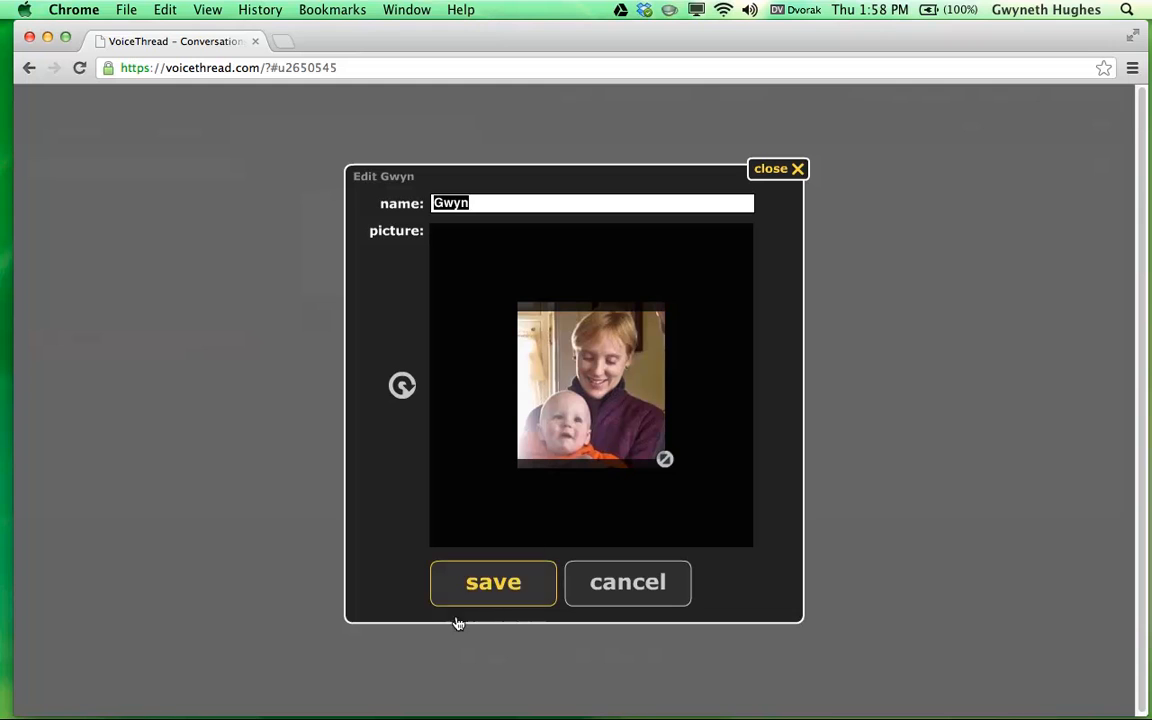
click(510, 590)
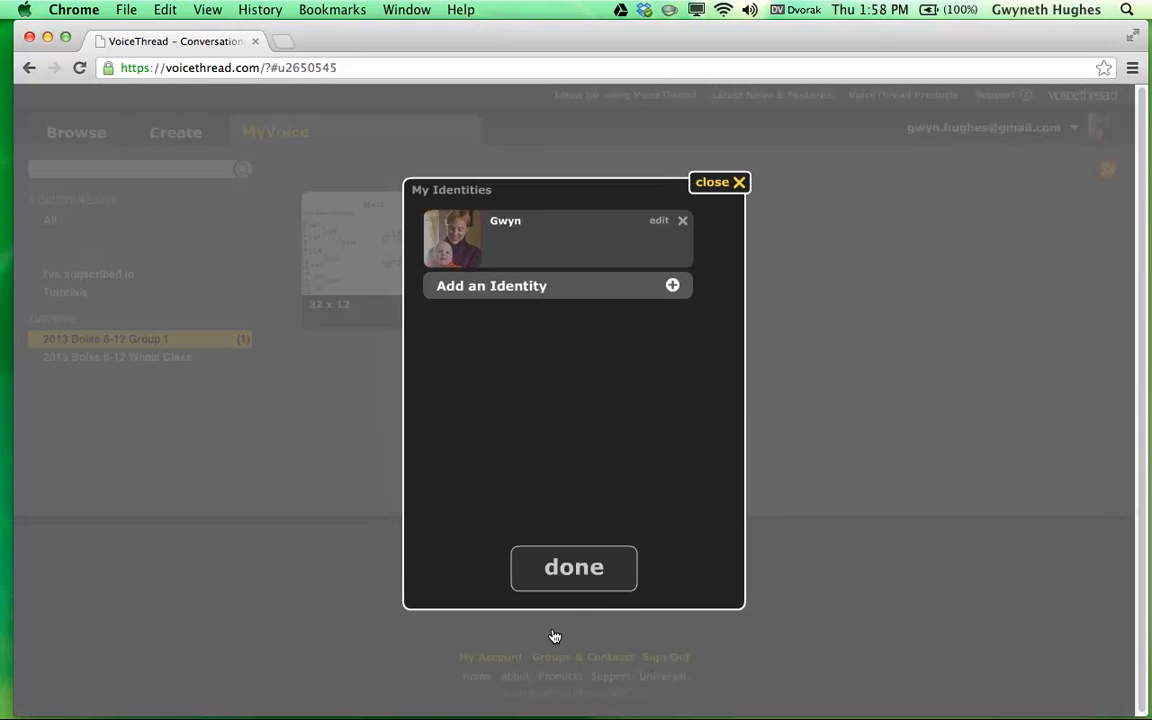
click(584, 572)
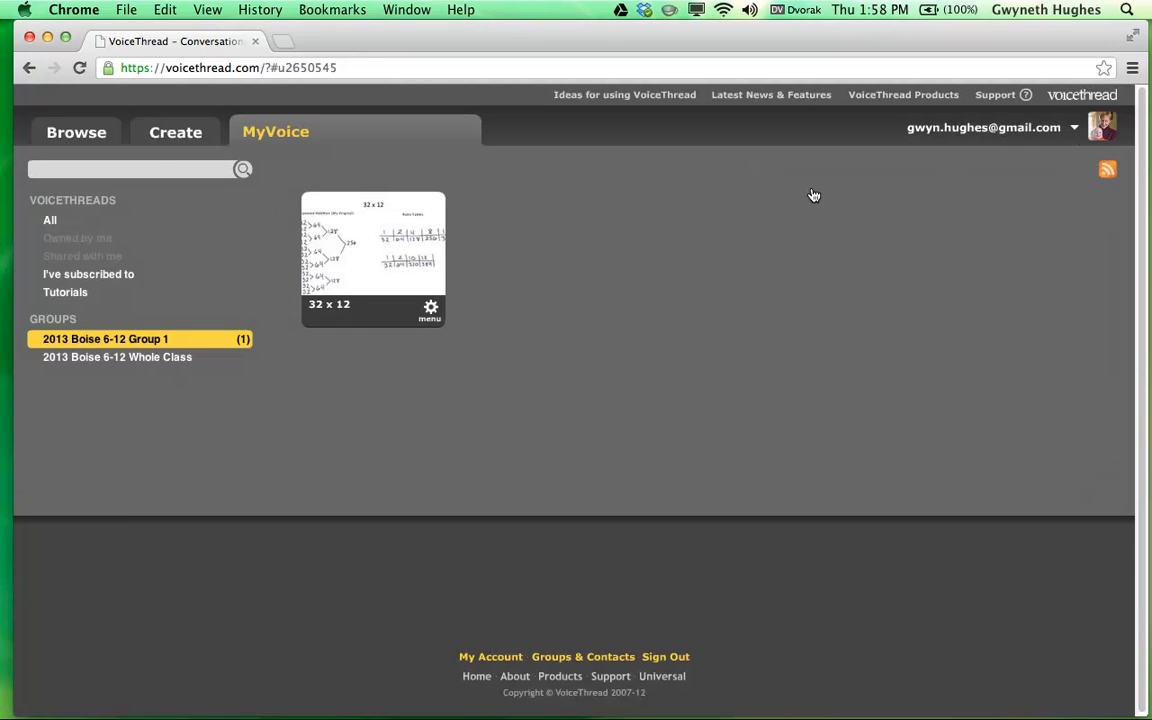
Create a new VoiceThread and upload the first math work image as a slide.
click(178, 138)
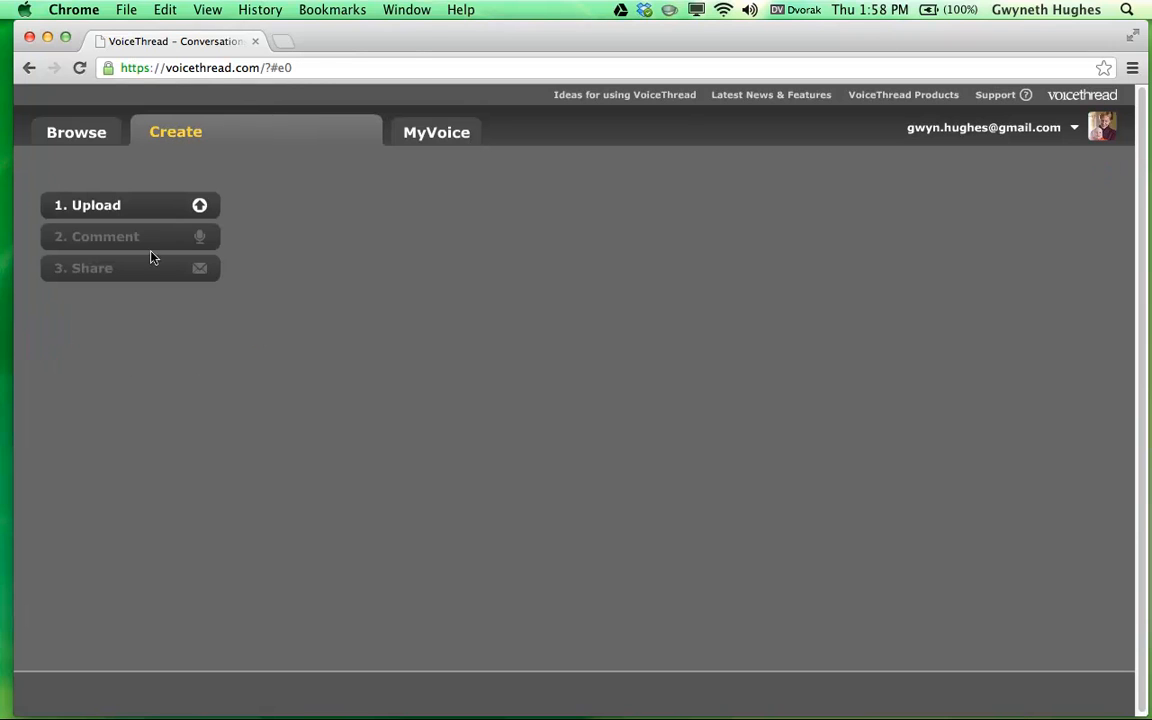
click(165, 208)
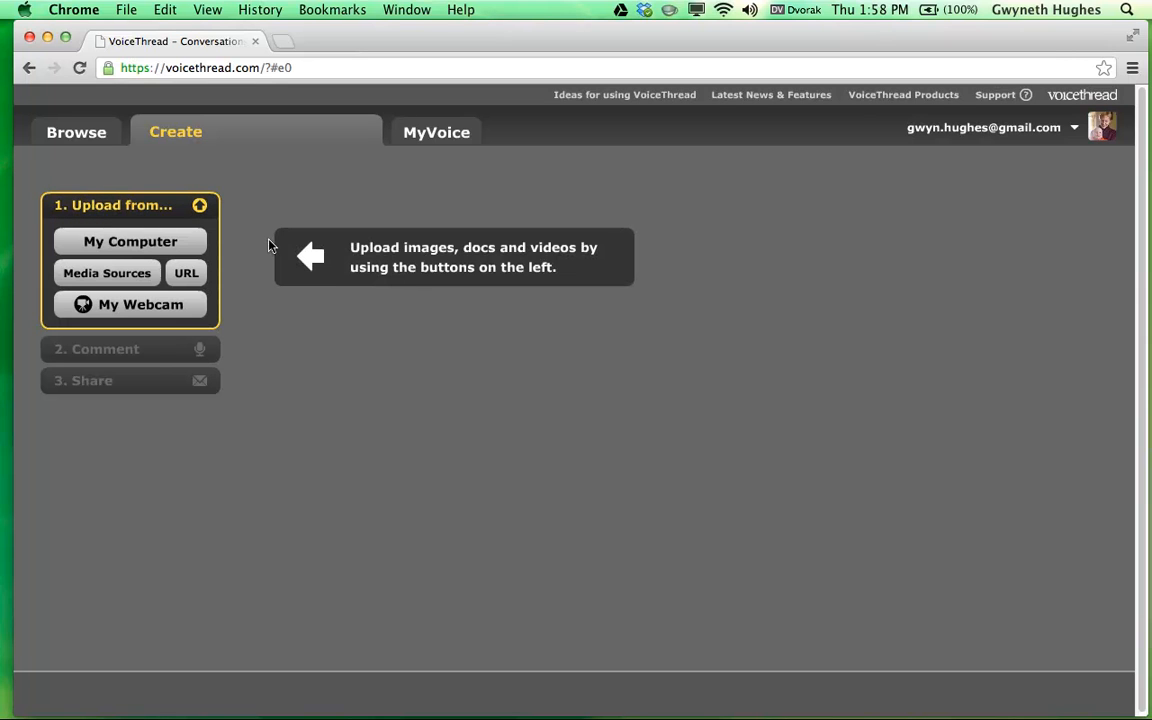
click(138, 245)
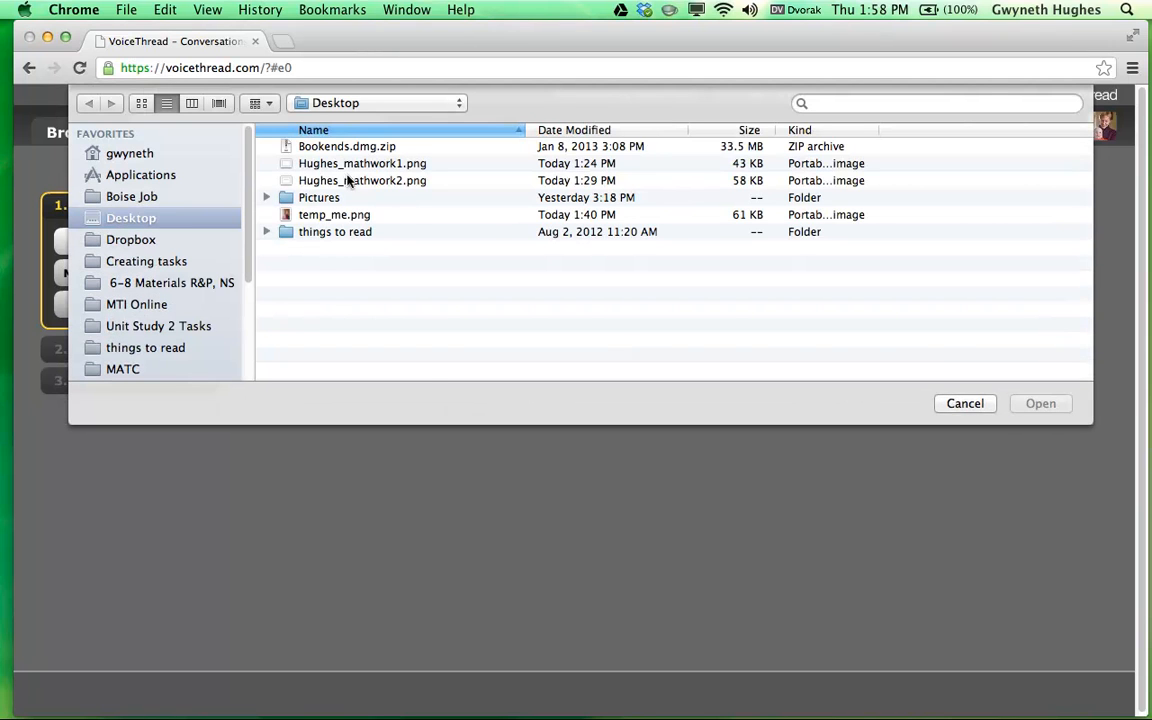
click(318, 163)
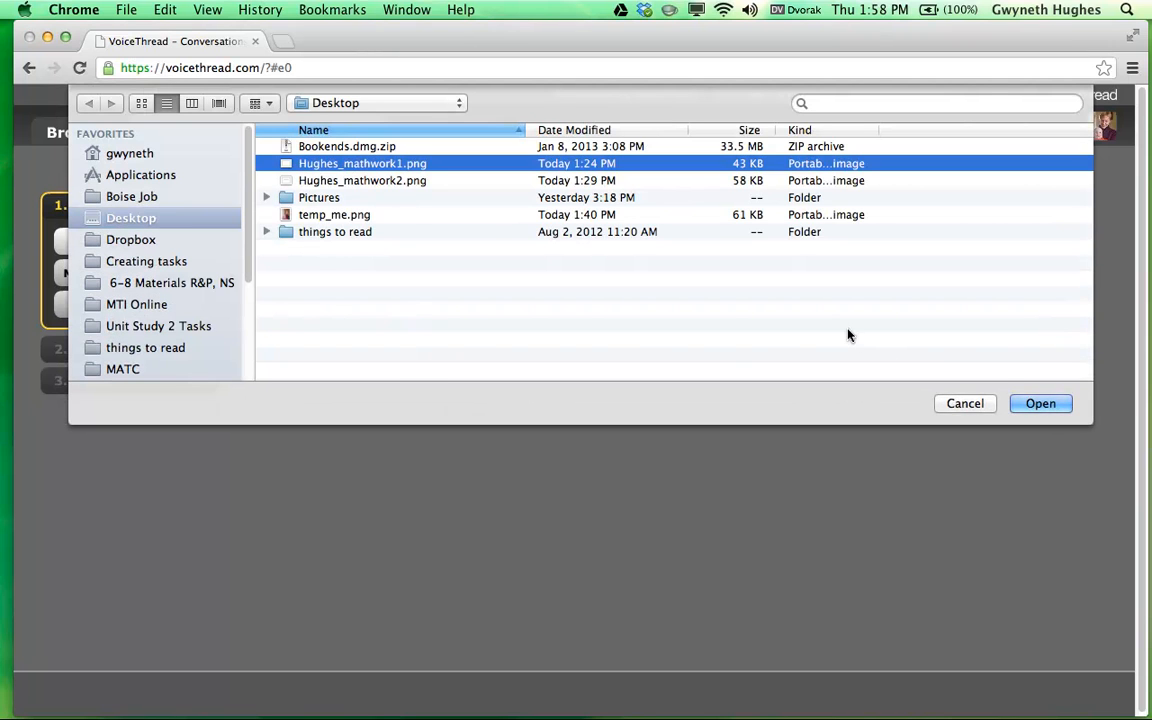
click(1043, 406)
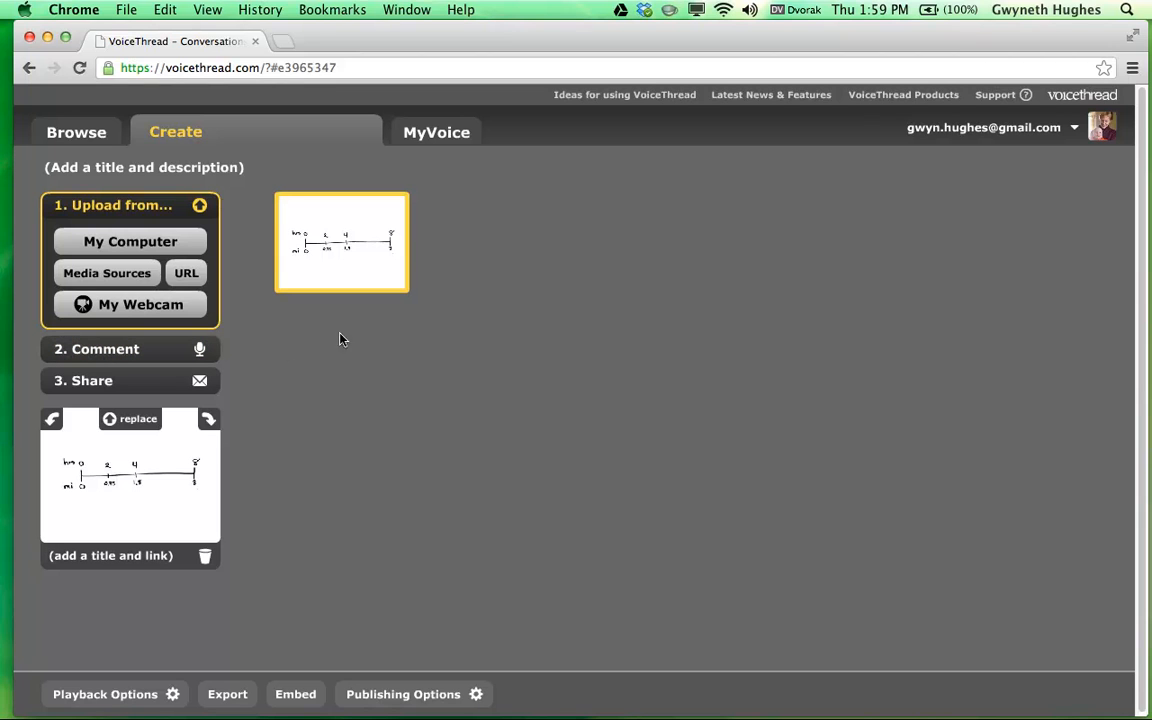
Upload the second math work image from the computer as another slide.
click(108, 248)
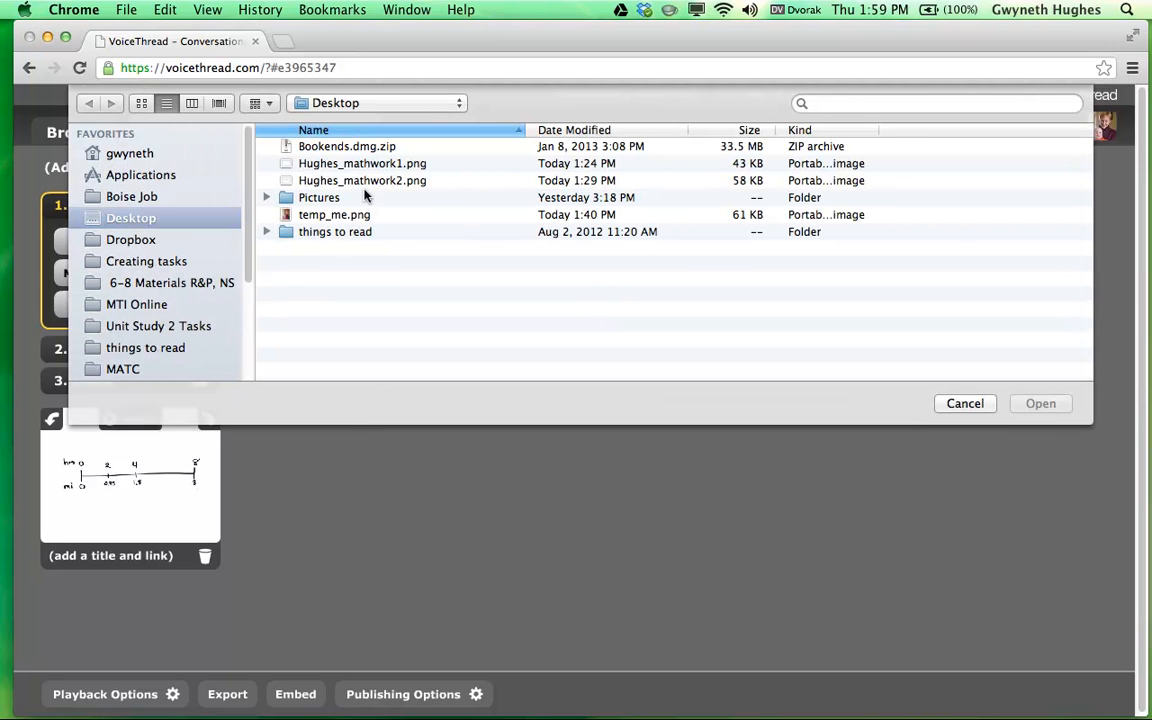
click(362, 180)
click(1040, 403)
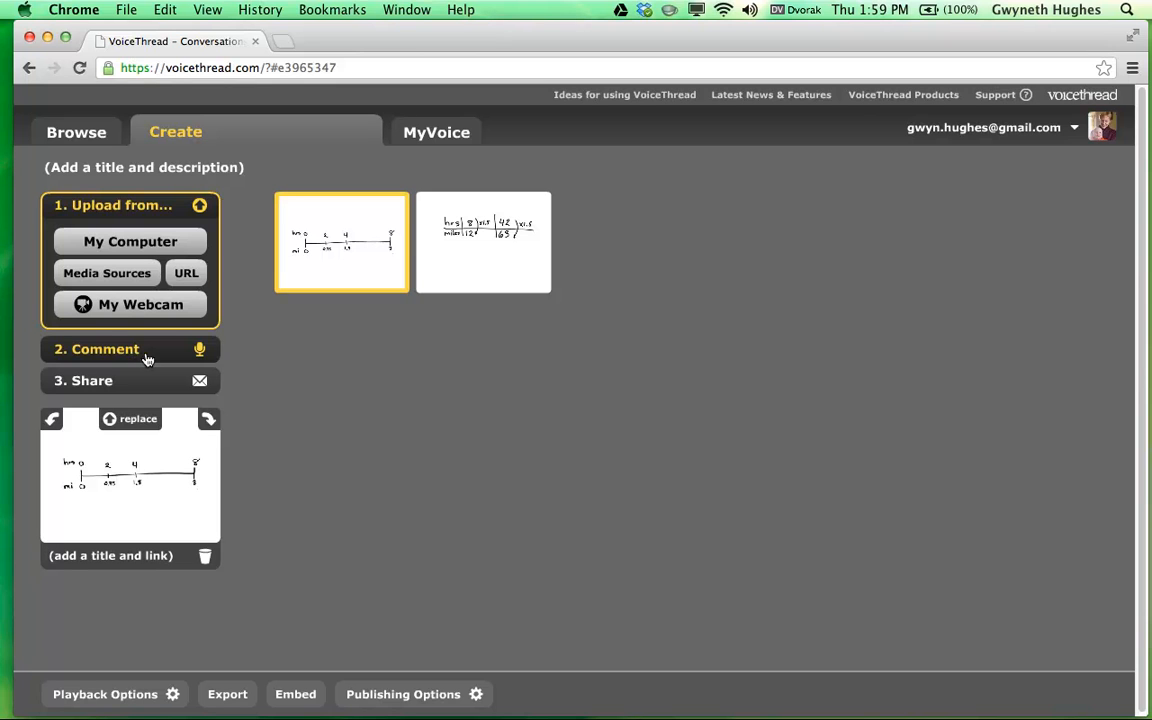
Start a voice comment on the number-line slide, allowing microphone access.
click(200, 349)
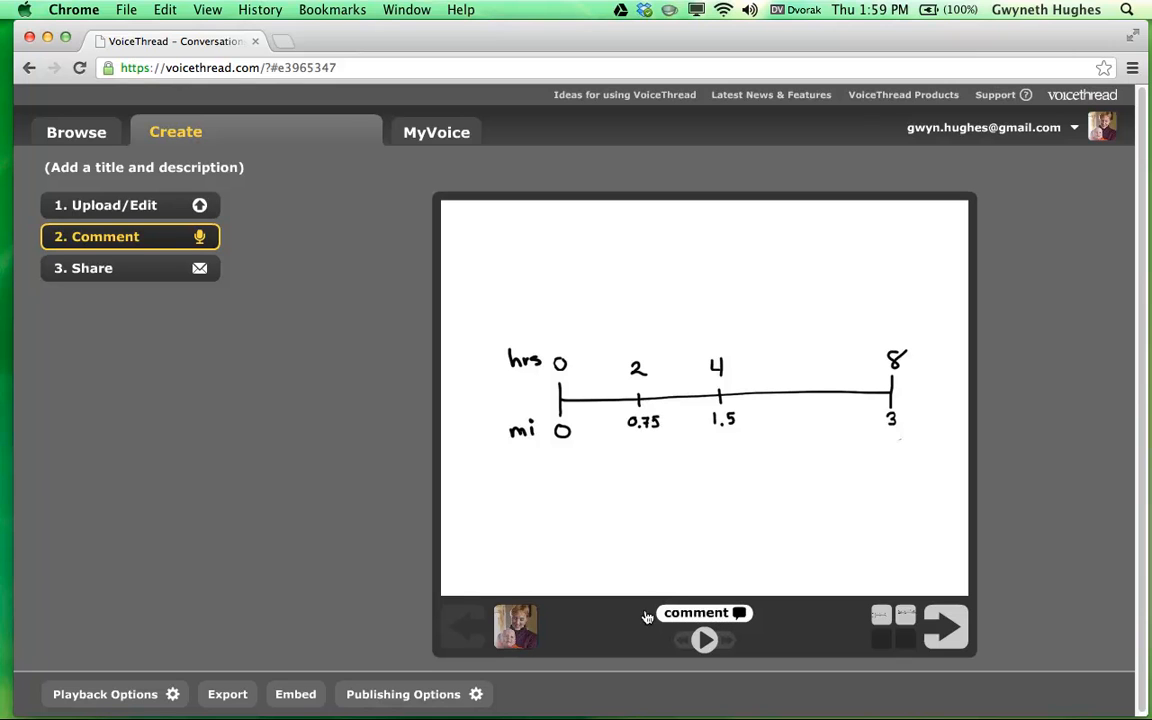
click(706, 616)
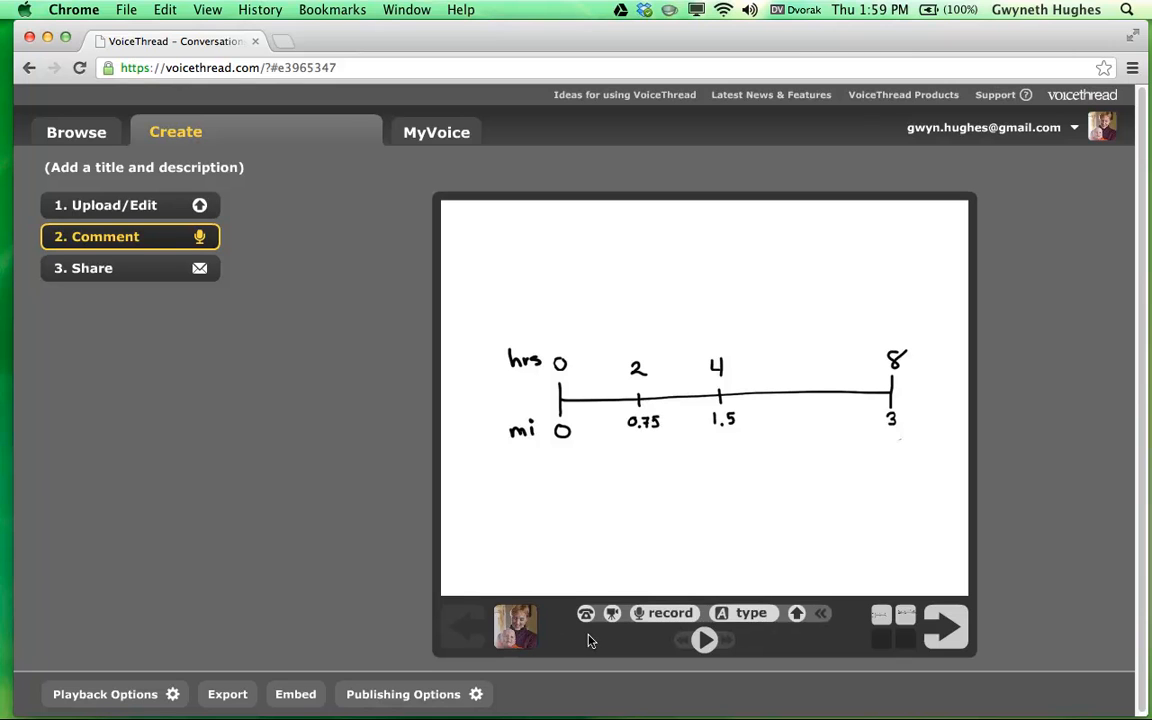
click(665, 614)
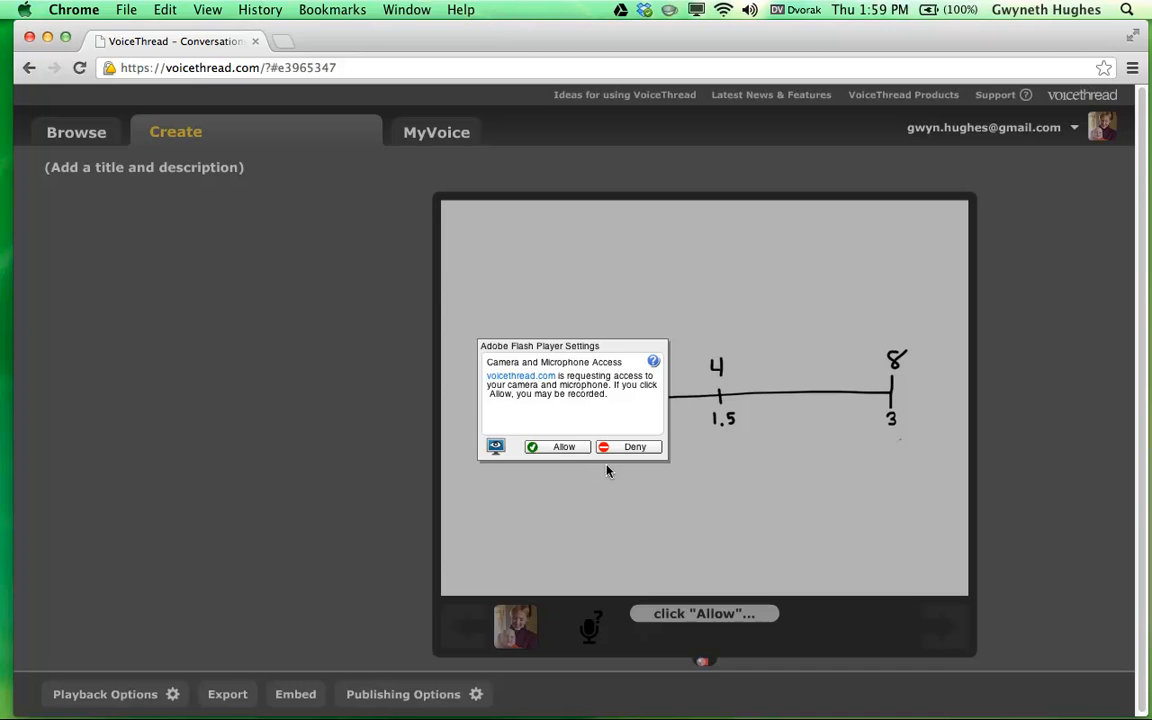
click(550, 447)
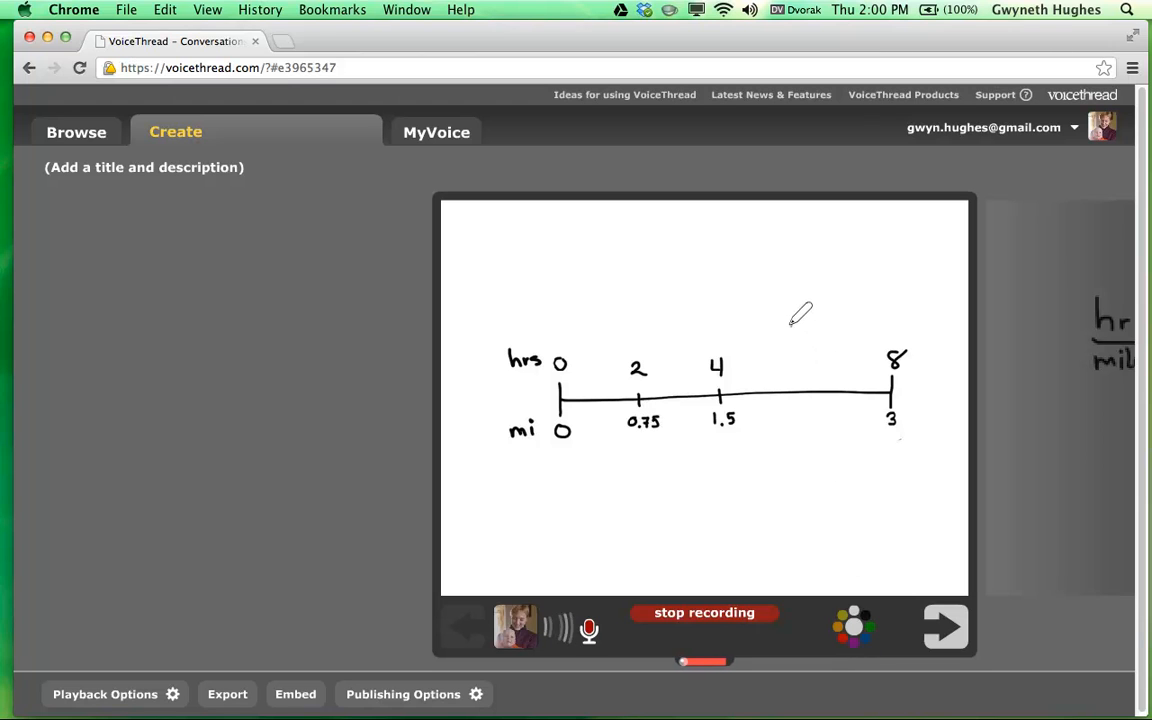
Circle the 8/3 and 4/1.5 pairs in blue pen, clear them, then move to the ratio table slide.
mouse_move(790, 325)
mouse_down()
mouse_move(815, 307)
mouse_move(822, 347)
mouse_move(856, 316)
mouse_up()
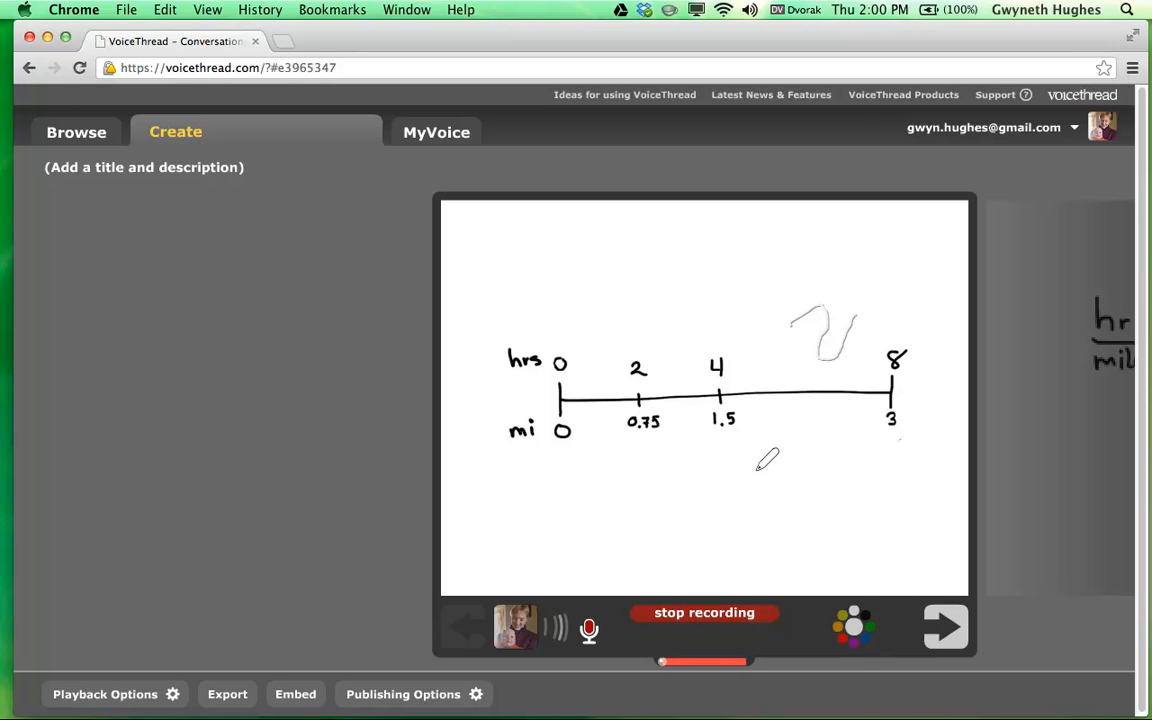
mouse_move(774, 438)
mouse_down()
mouse_move(773, 452)
mouse_move(805, 476)
mouse_up()
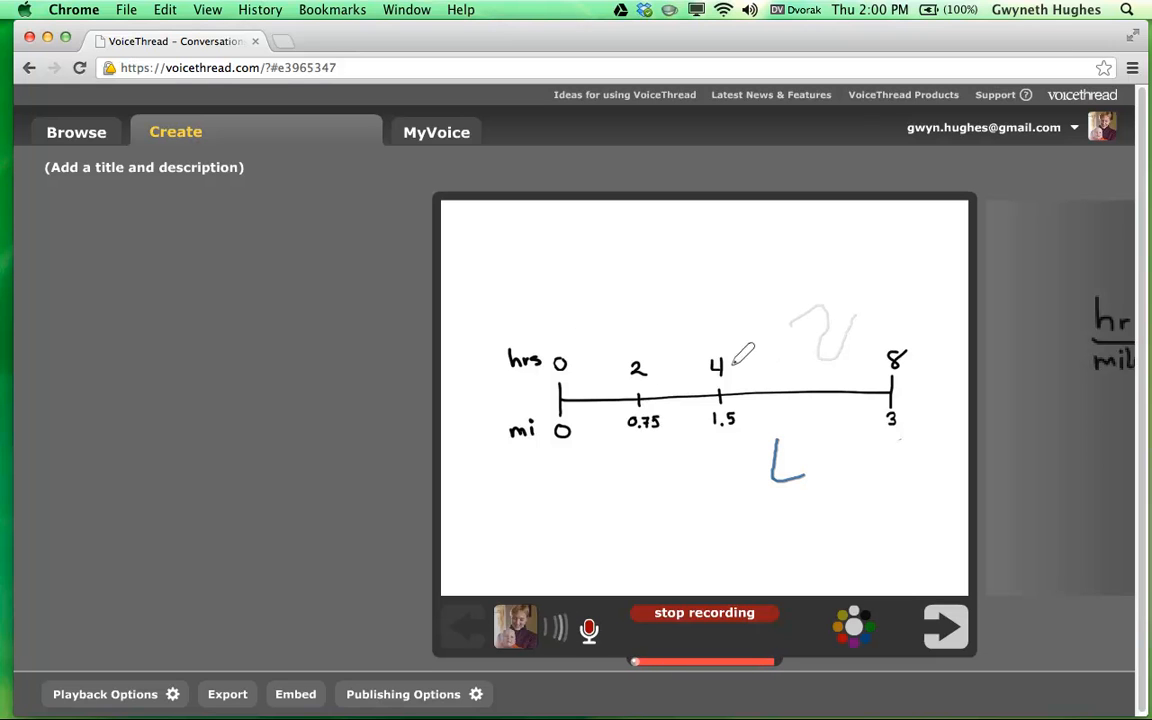
mouse_move(925, 363)
mouse_down()
mouse_move(882, 324)
mouse_move(862, 382)
mouse_move(868, 448)
mouse_move(905, 455)
mouse_move(918, 346)
mouse_up()
mouse_move(754, 368)
mouse_down()
mouse_move(753, 342)
mouse_move(697, 333)
mouse_move(689, 411)
mouse_move(730, 442)
mouse_move(766, 411)
mouse_move(765, 374)
mouse_up()
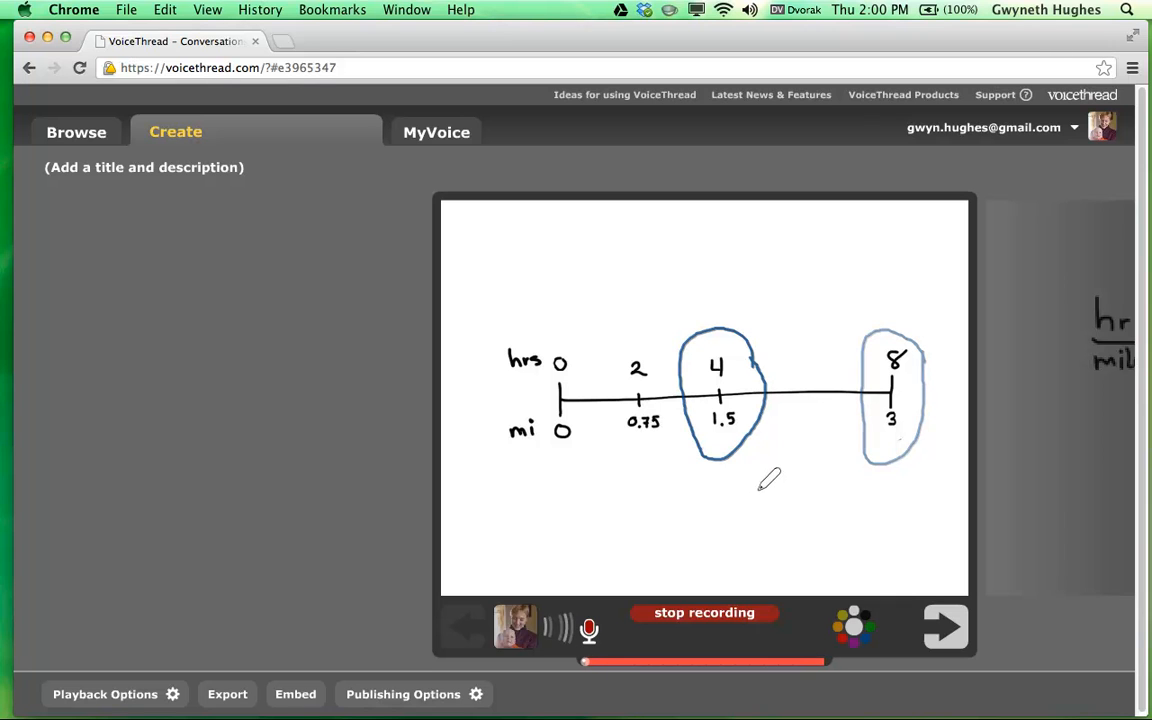
click(855, 632)
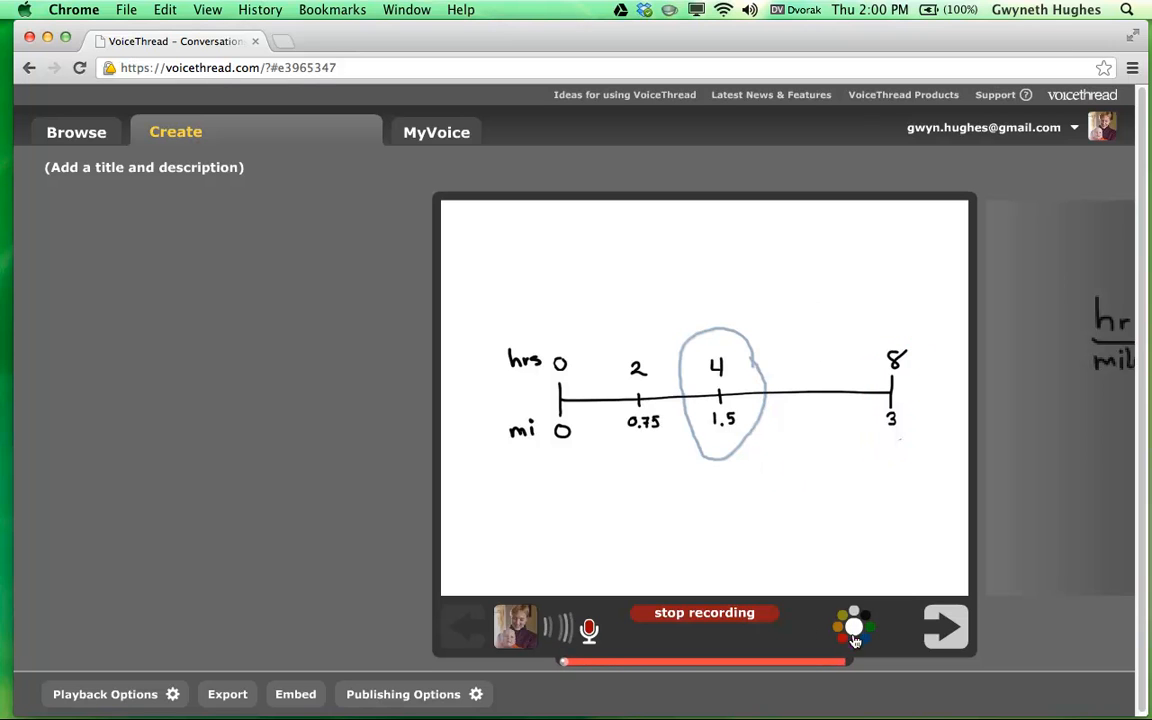
click(948, 634)
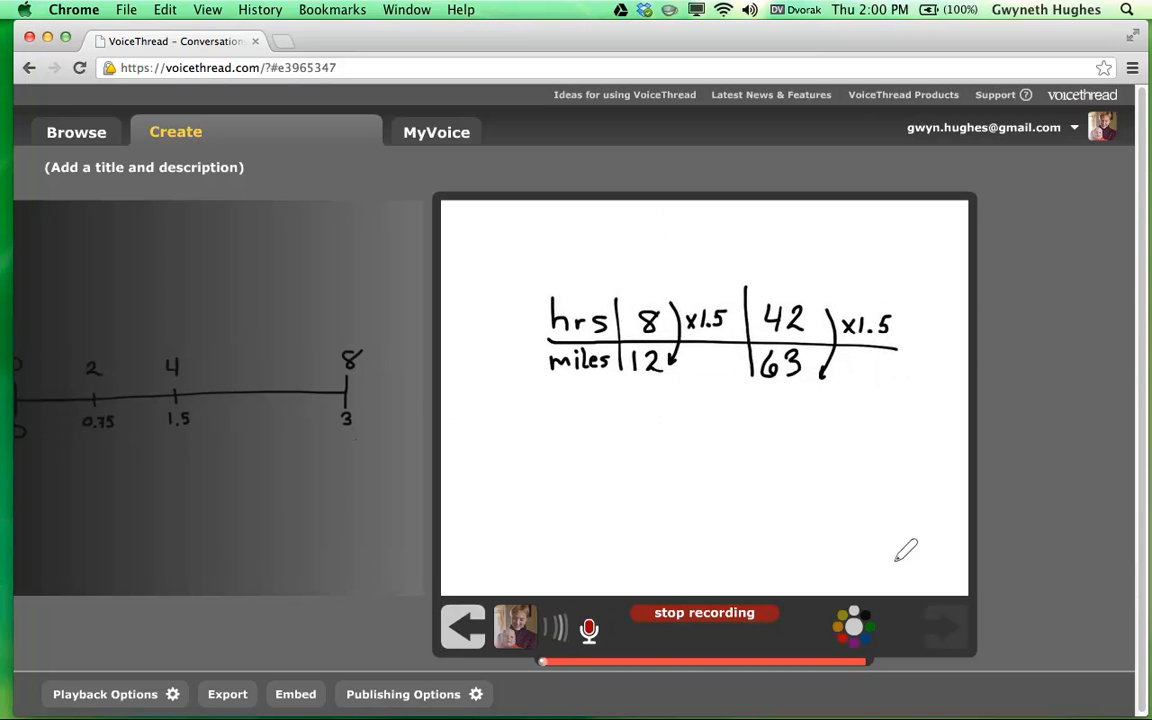
click(466, 630)
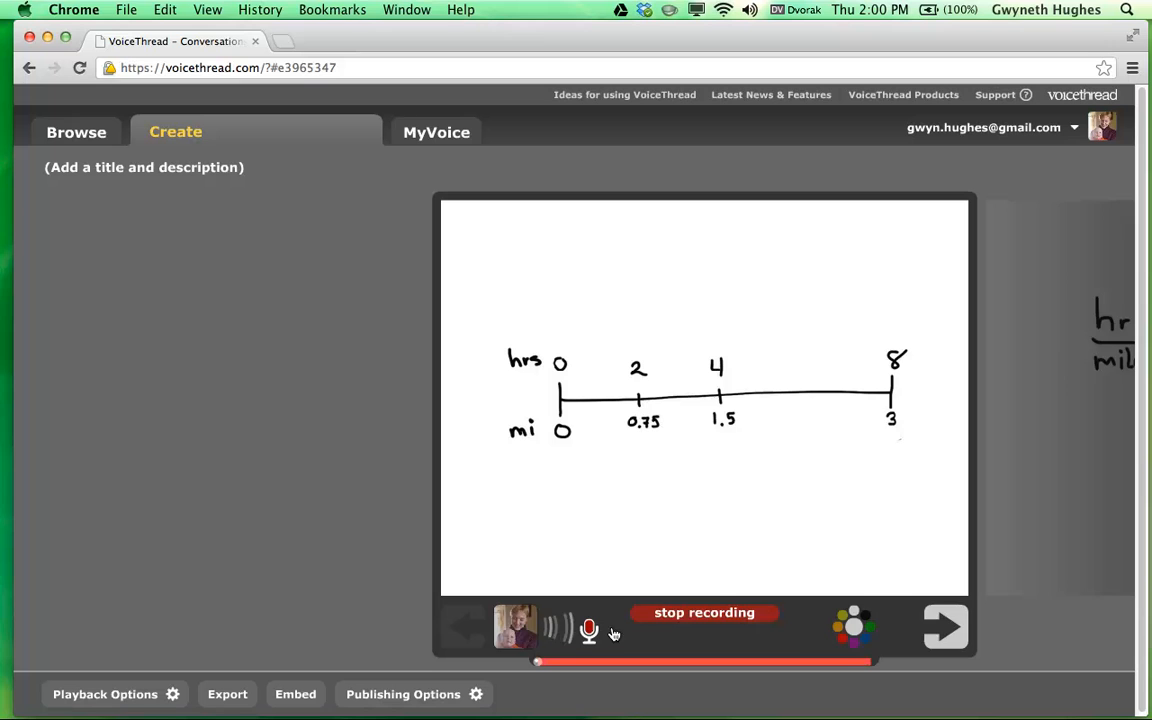
click(941, 628)
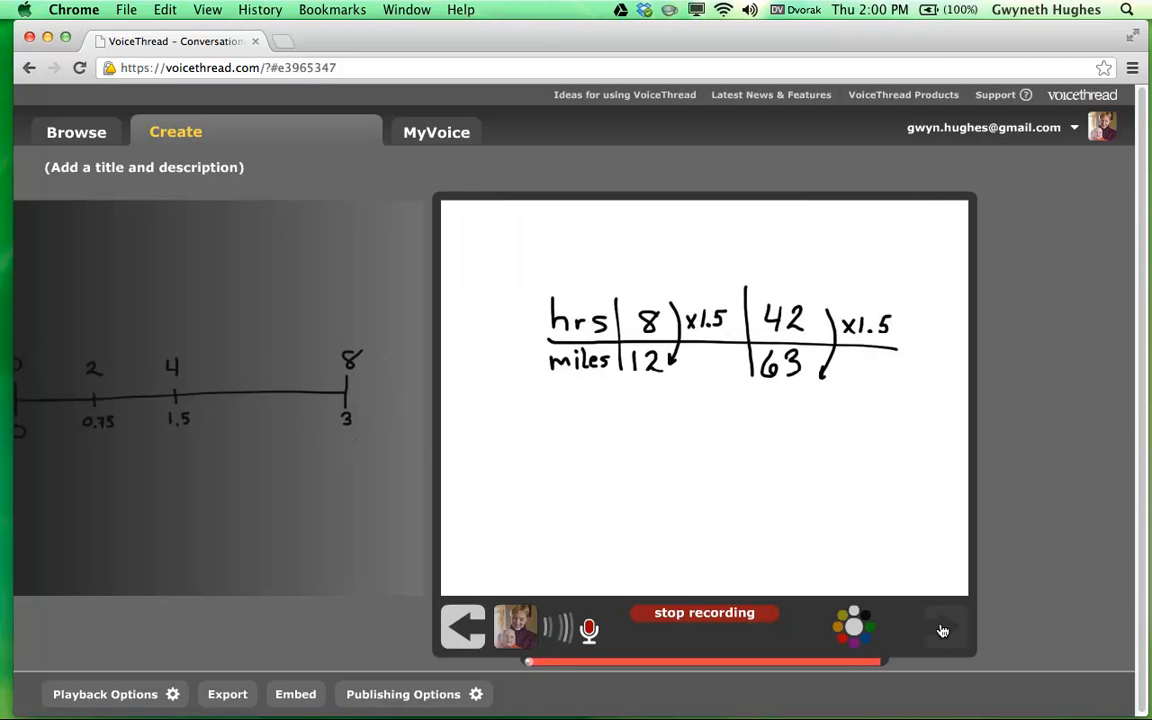
Stop and save the voice comment, then play it back and pause.
click(694, 614)
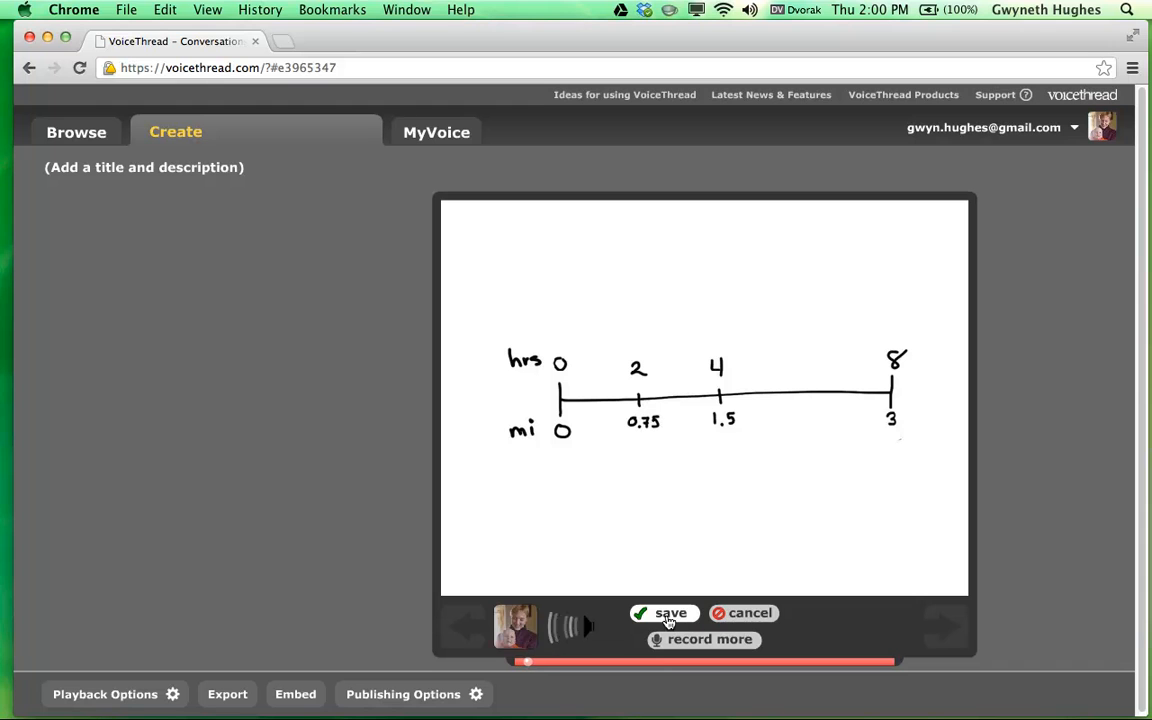
click(670, 614)
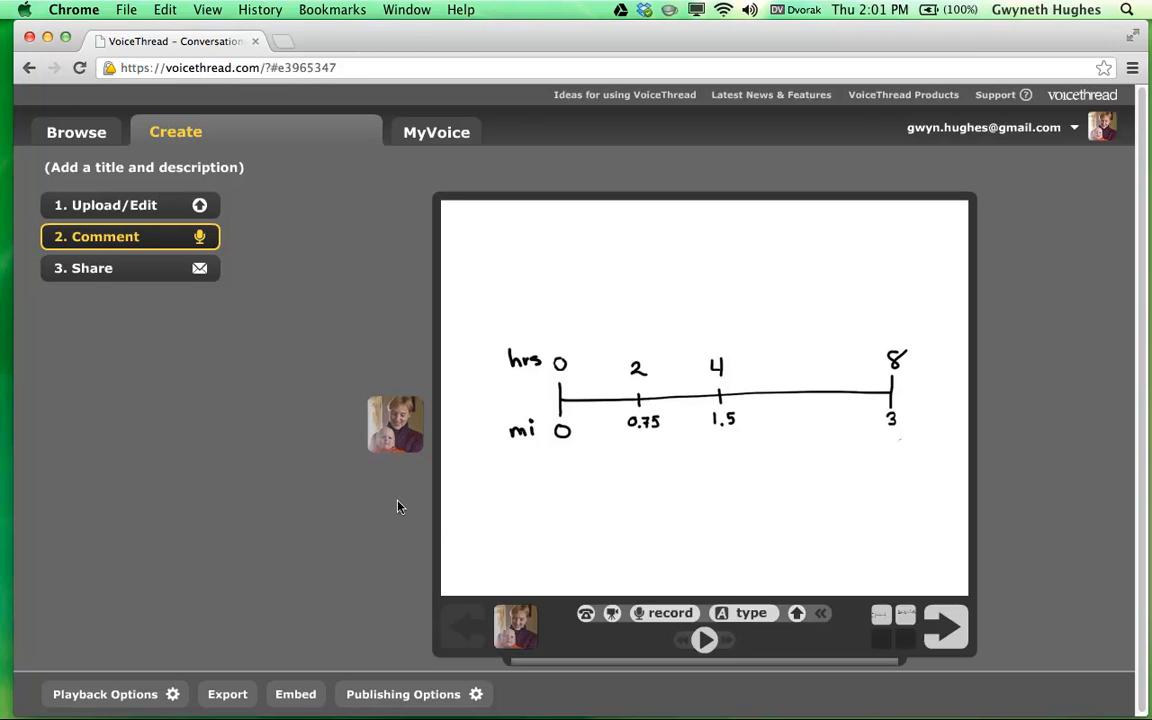
click(396, 430)
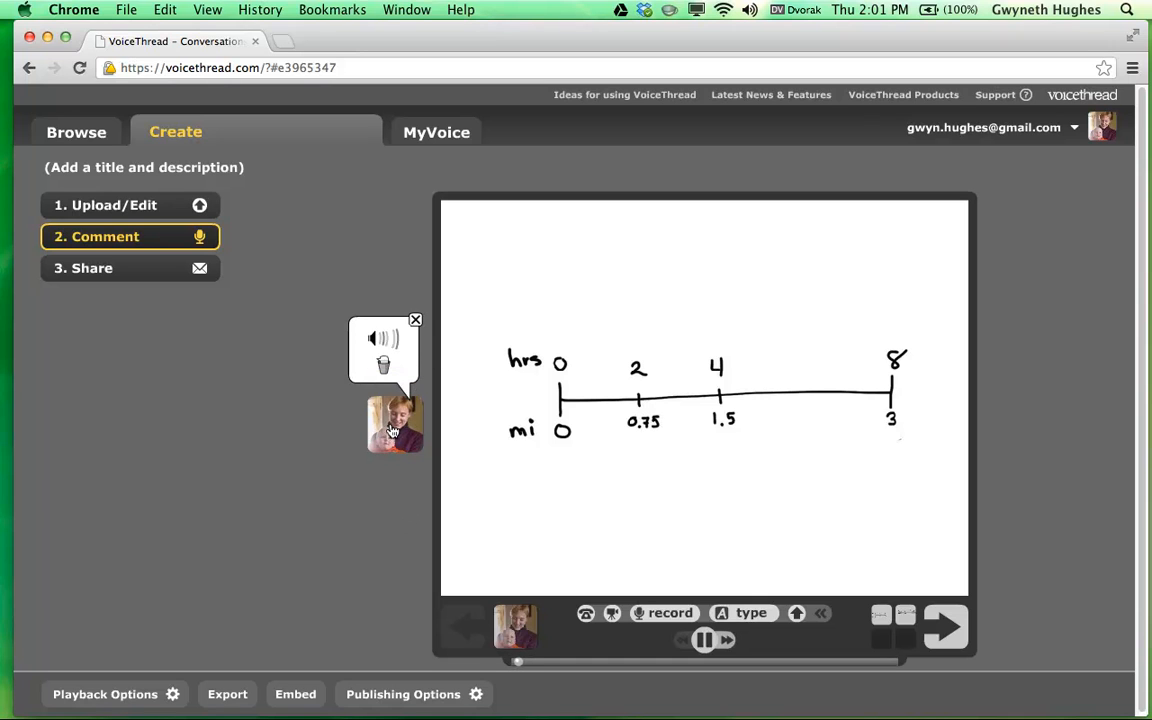
click(705, 640)
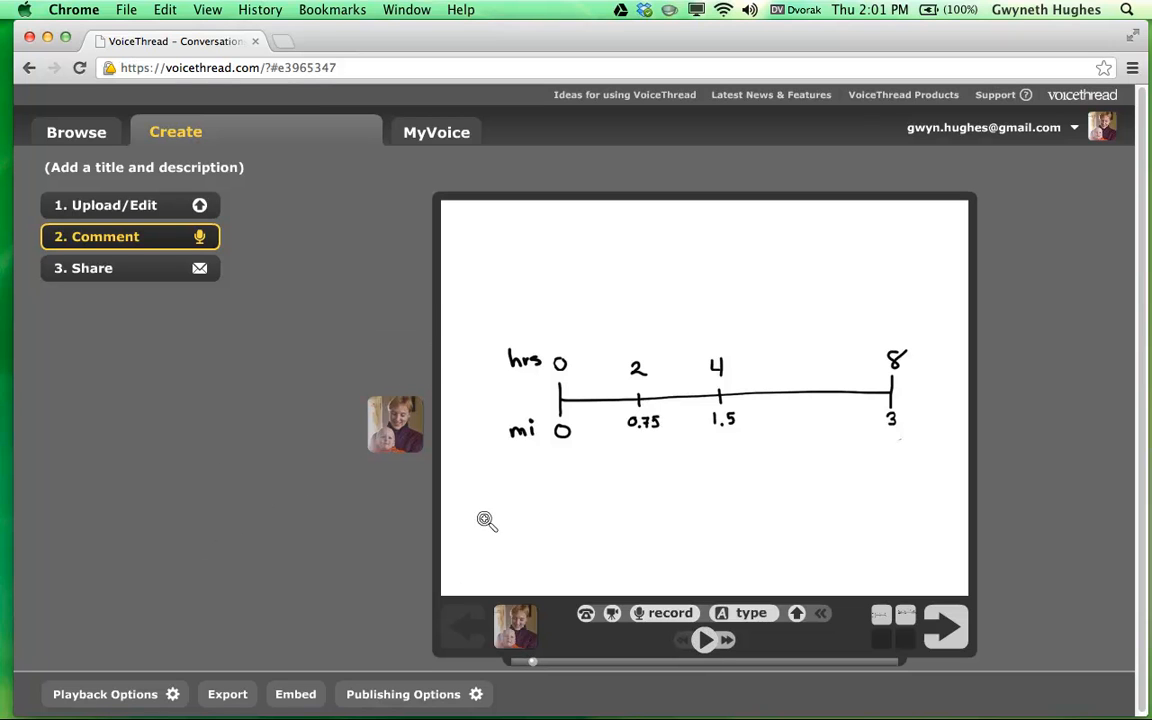
Save a typed comment reading 'I would type a comment' on the number-line slide.
click(765, 617)
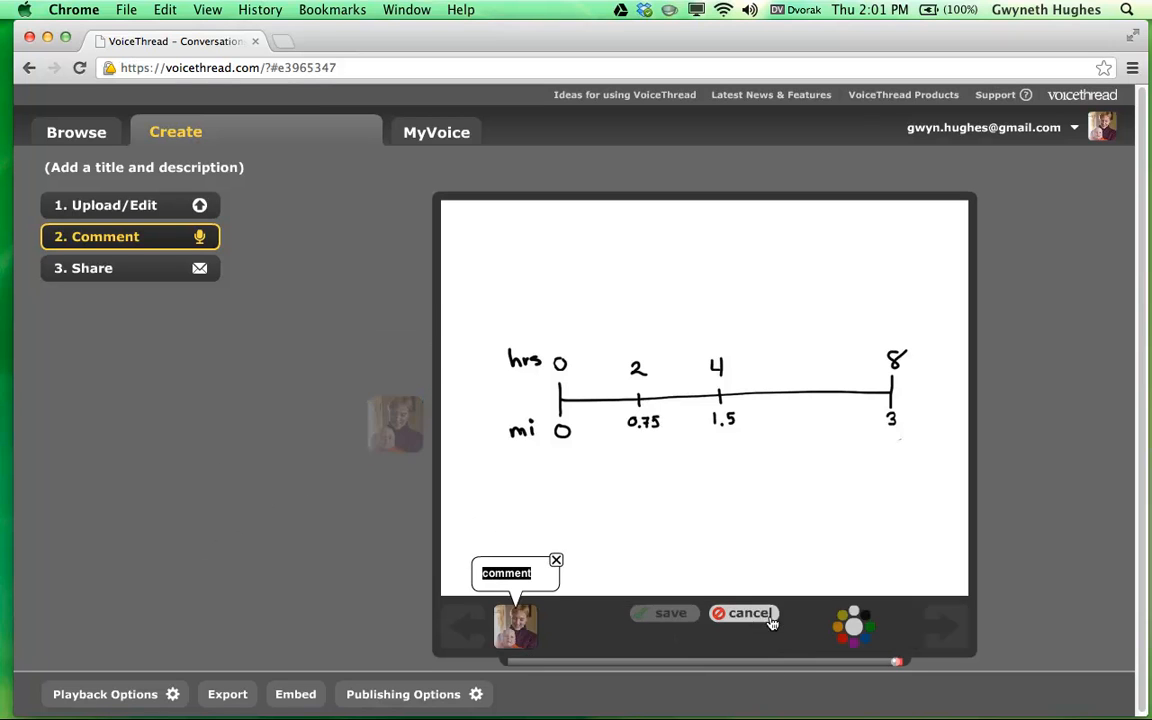
text(I wou)
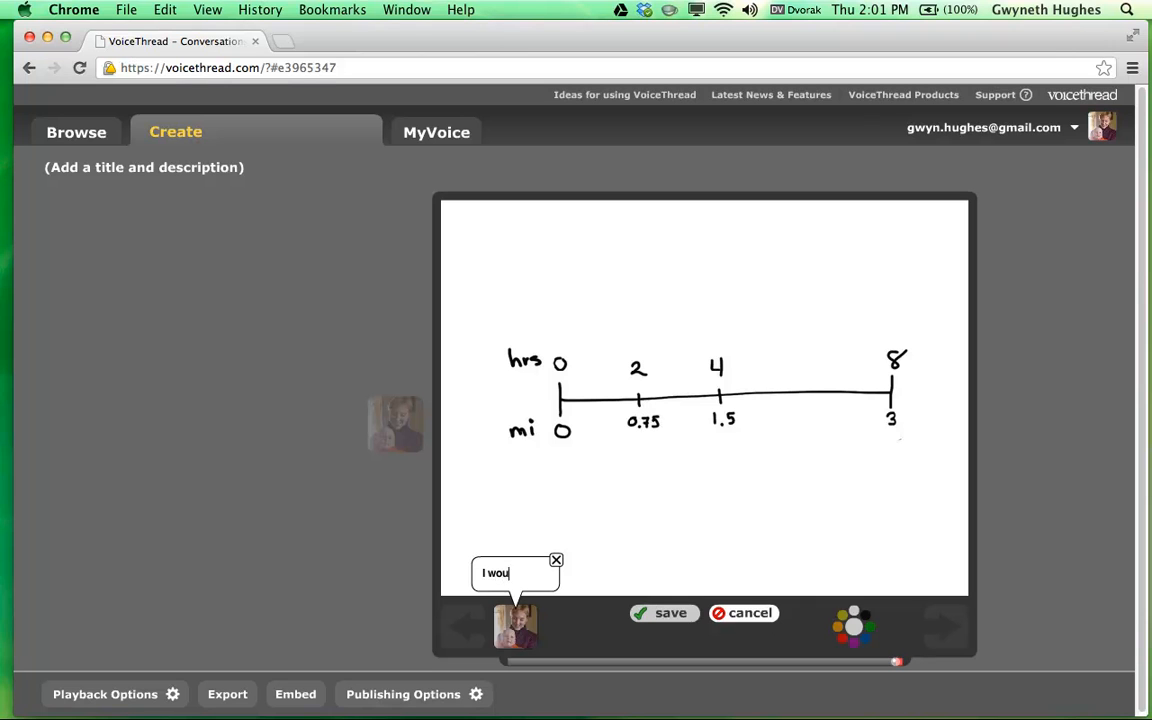
text(ld type ac)
key(BackSpace)
text(comment)
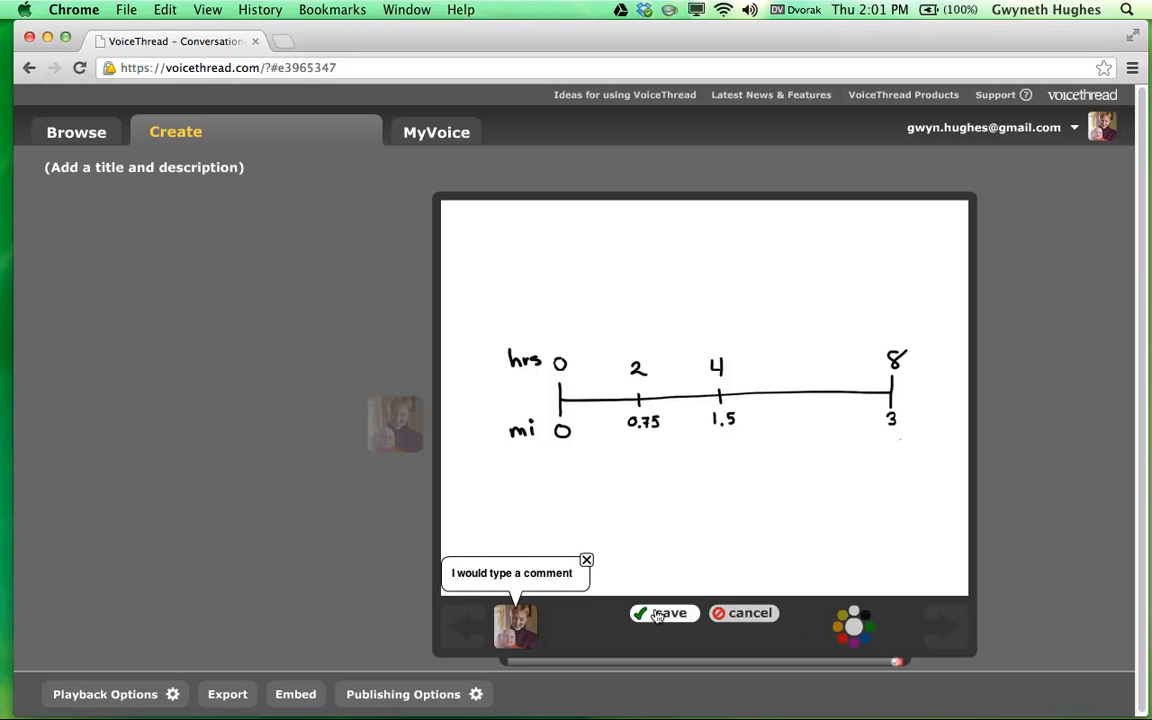
click(664, 612)
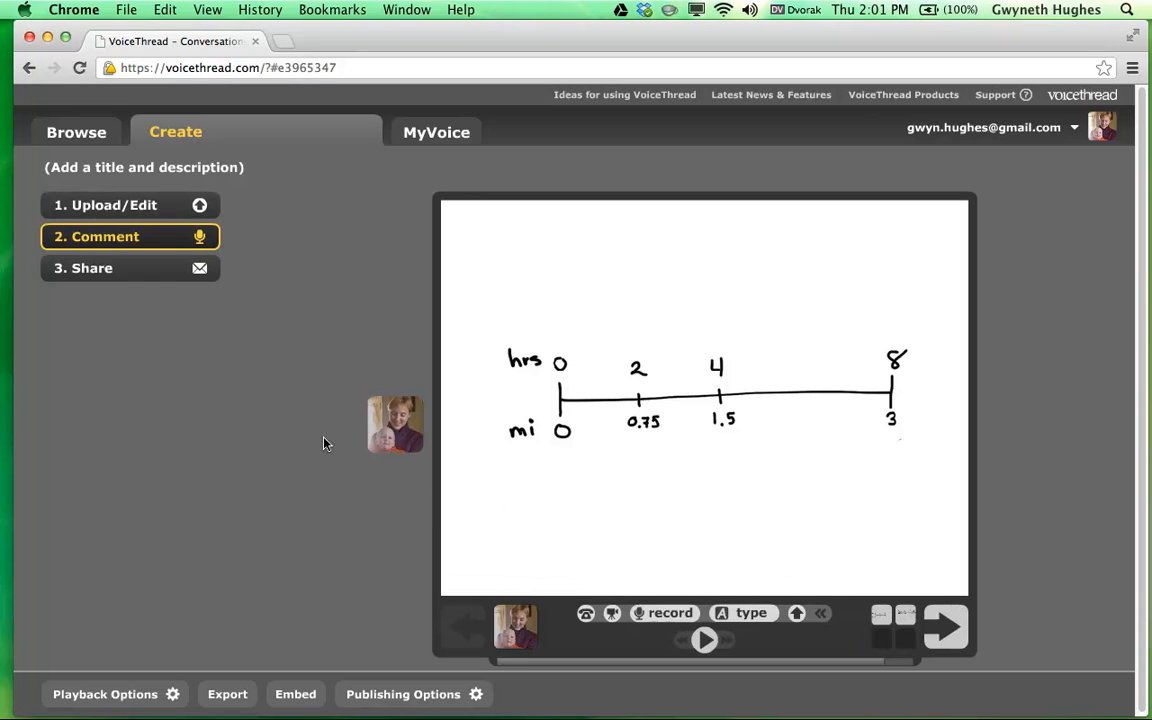
Play and pause the comments, view and close the phone-comment option, then return to the ratio table slide.
click(900, 667)
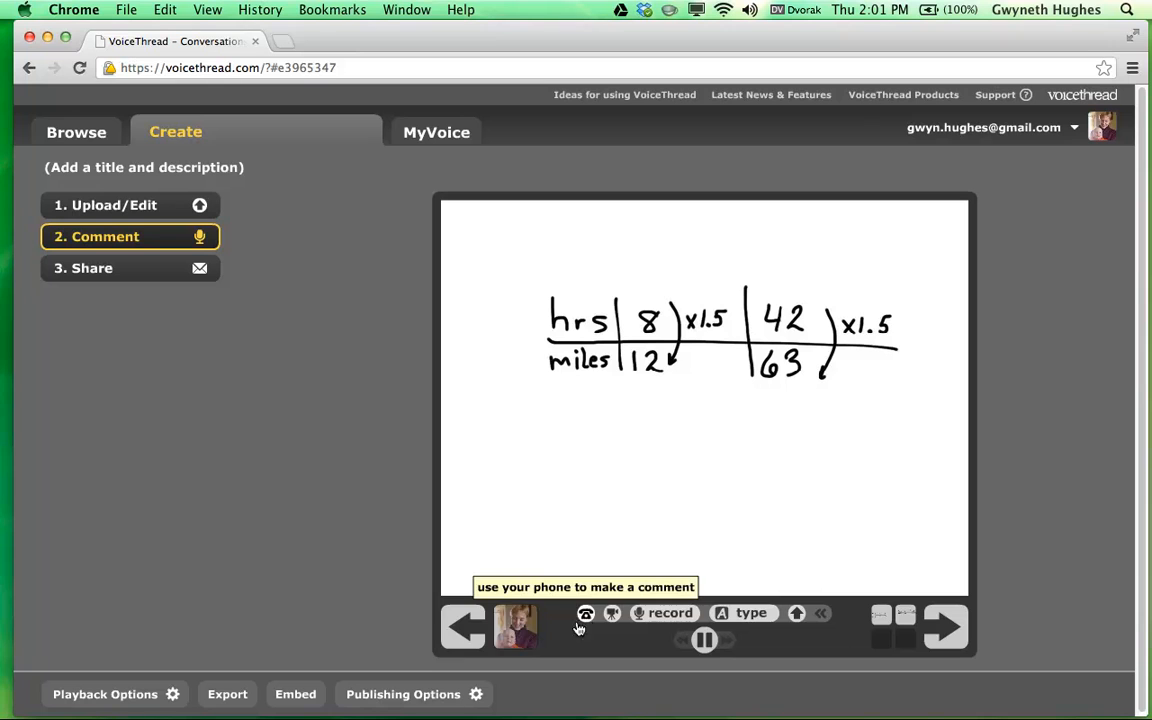
click(712, 645)
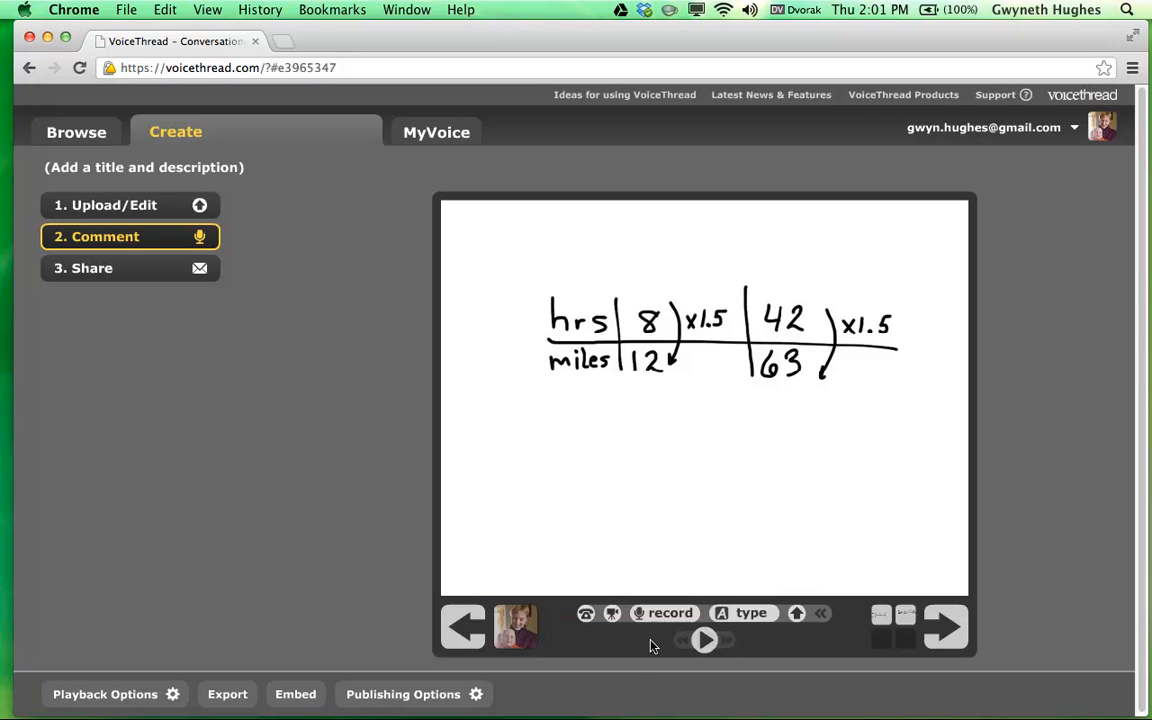
click(586, 615)
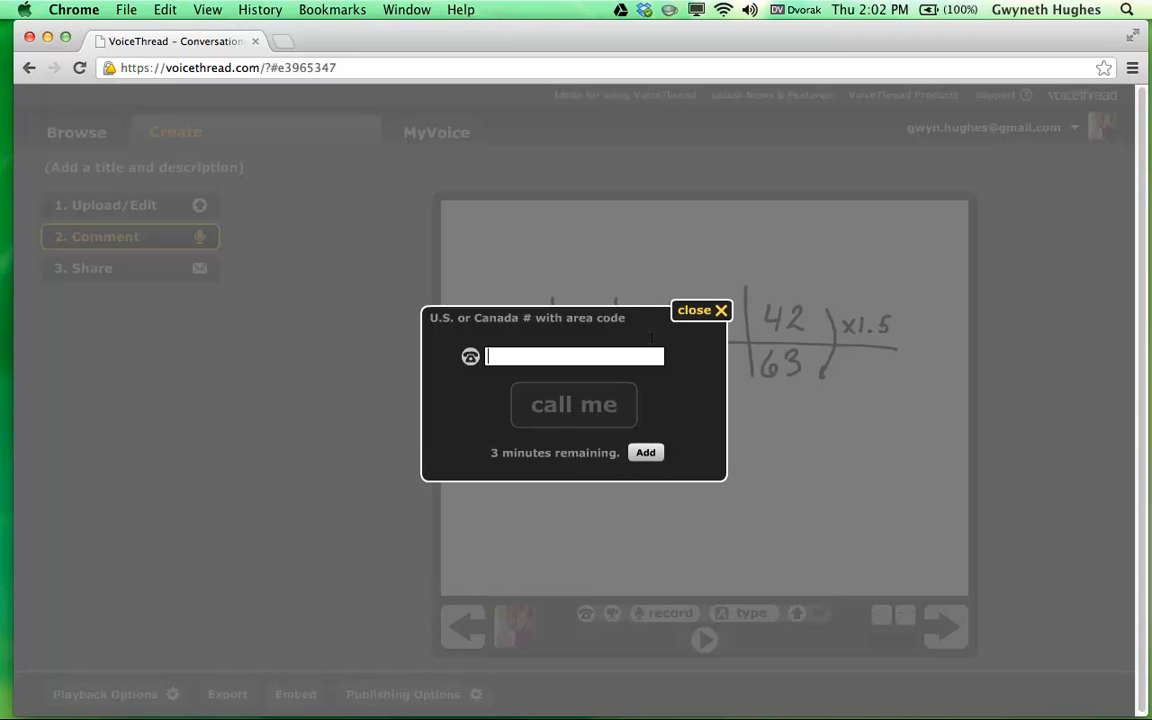
click(705, 313)
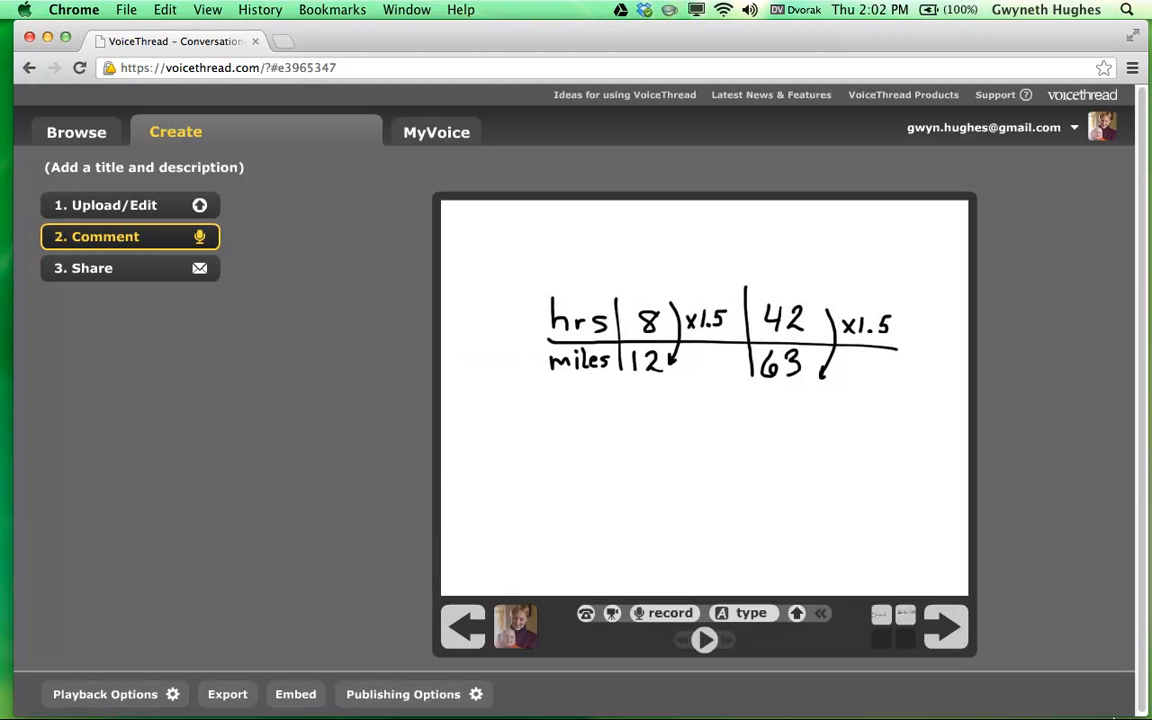
click(466, 638)
click(945, 627)
View the end-of-thread Share panel, then go back to the first slide.
click(945, 627)
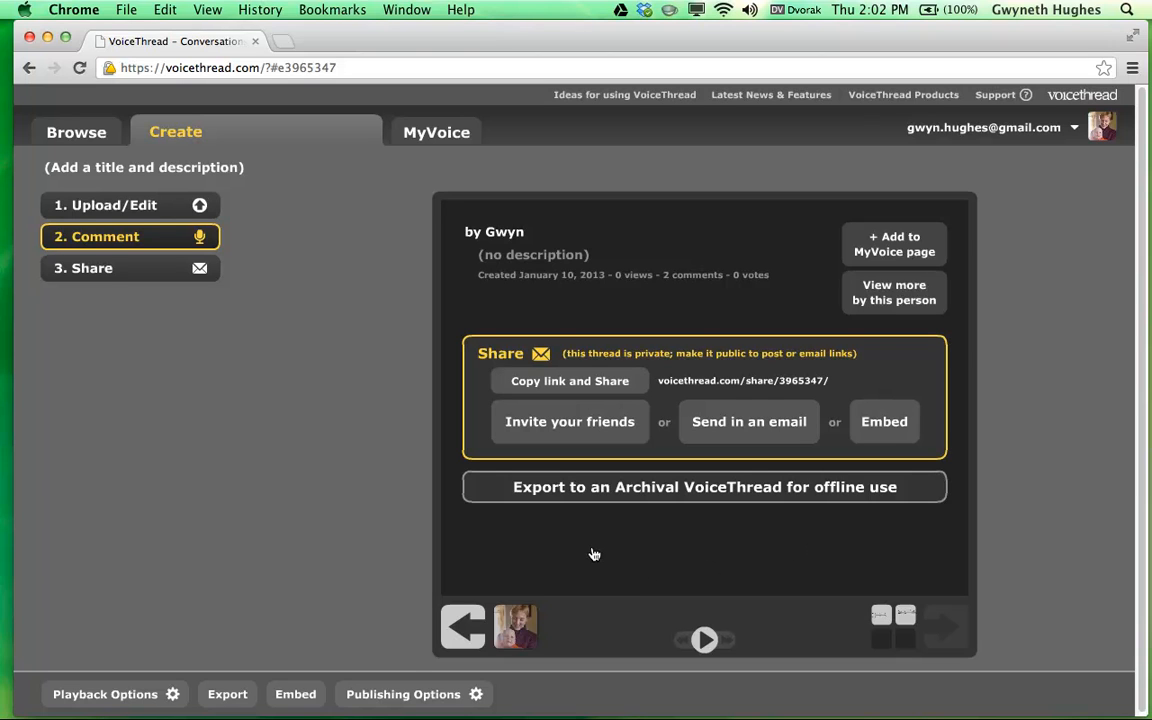
click(461, 628)
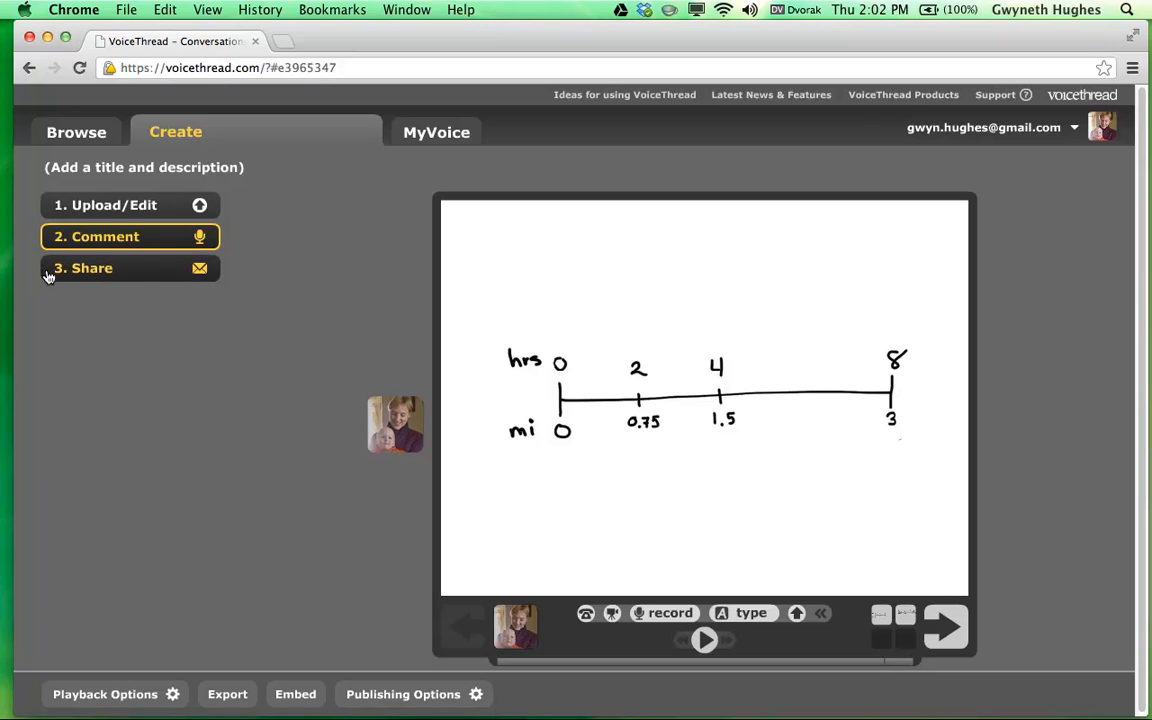
Title the VoiceThread 'Hughes - Math 1' and save.
click(170, 168)
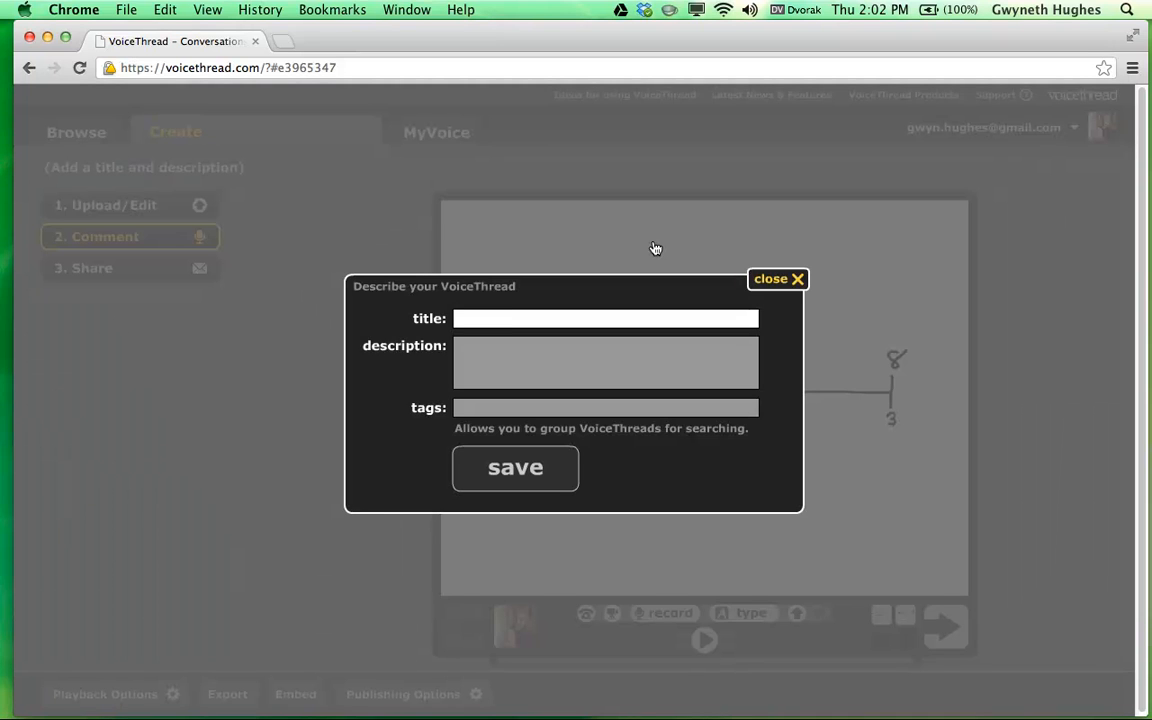
text(Hughes - Math 1)
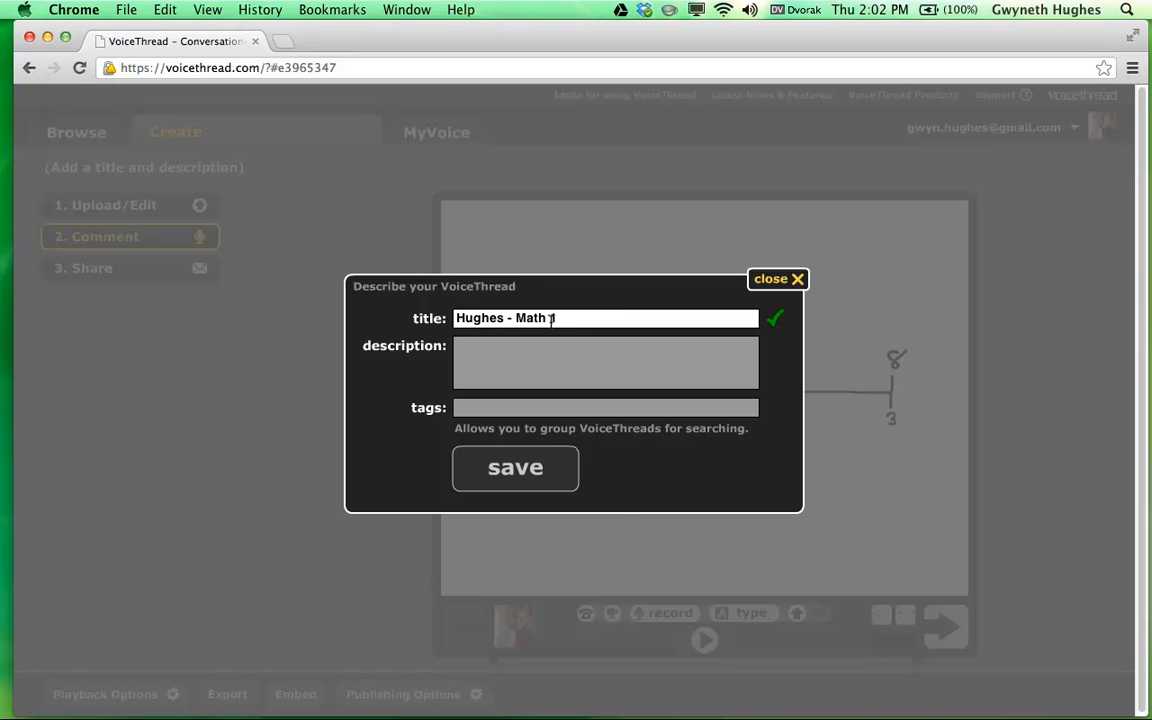
click(530, 470)
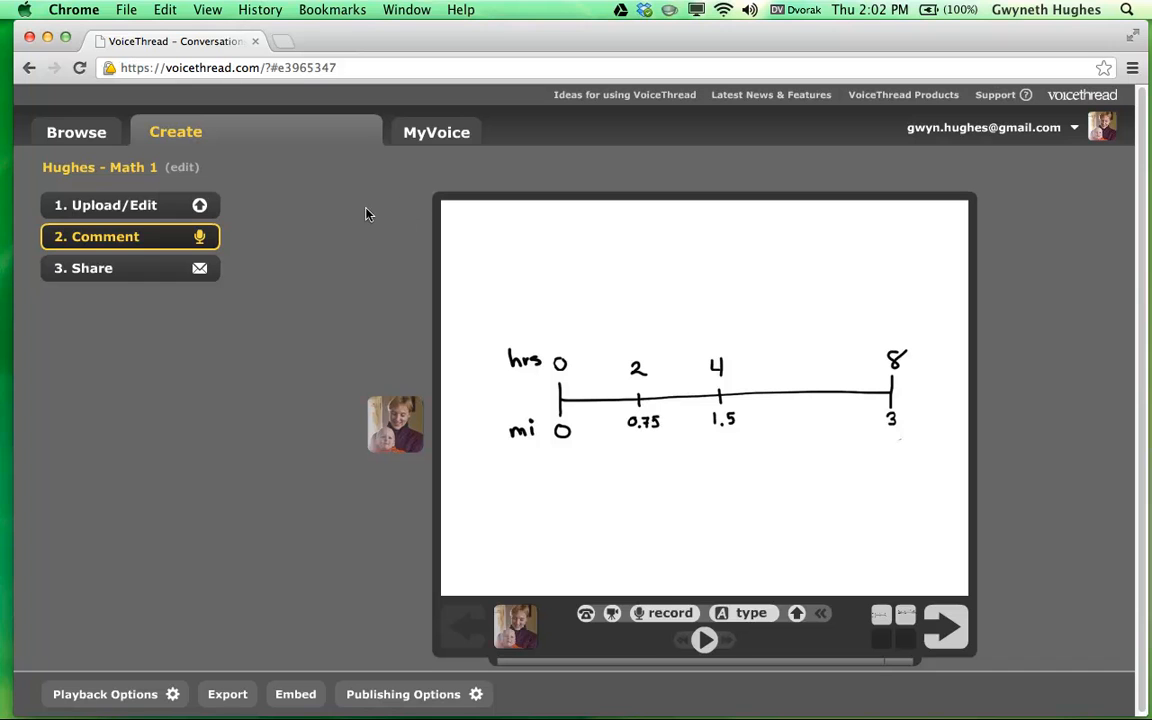
Browse the MyVoice listings: the 2013 Boise 6-12 Whole Class group, other groups, and all VoiceThreads.
click(425, 140)
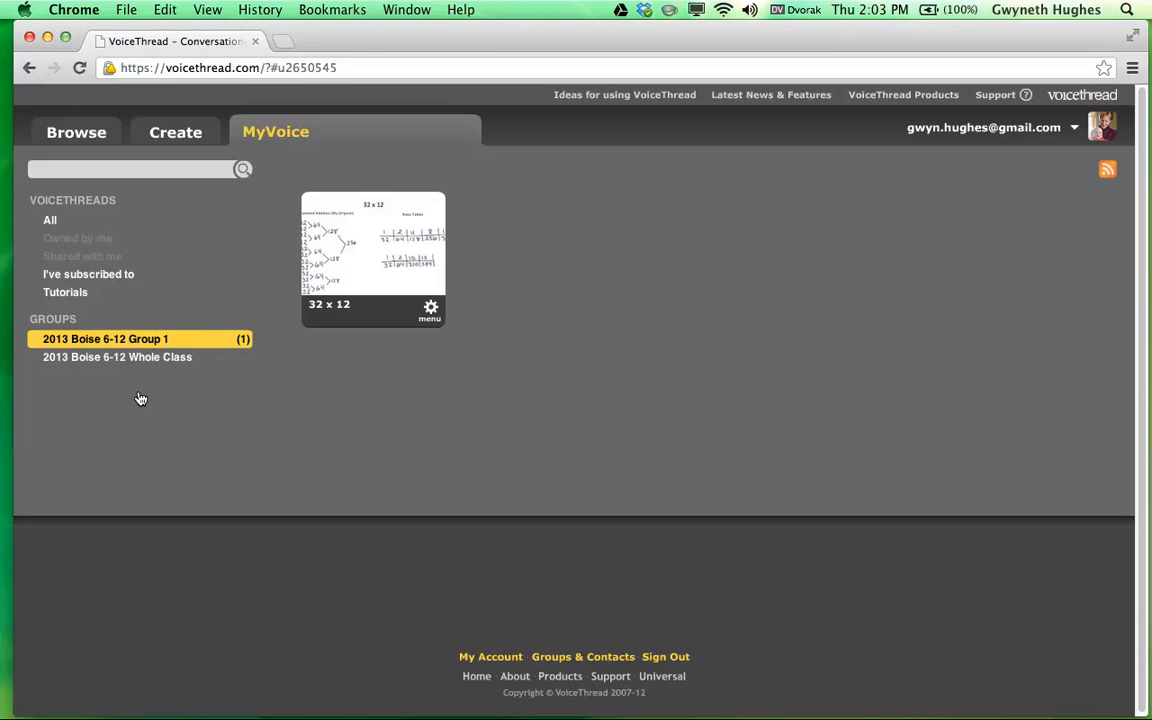
click(192, 364)
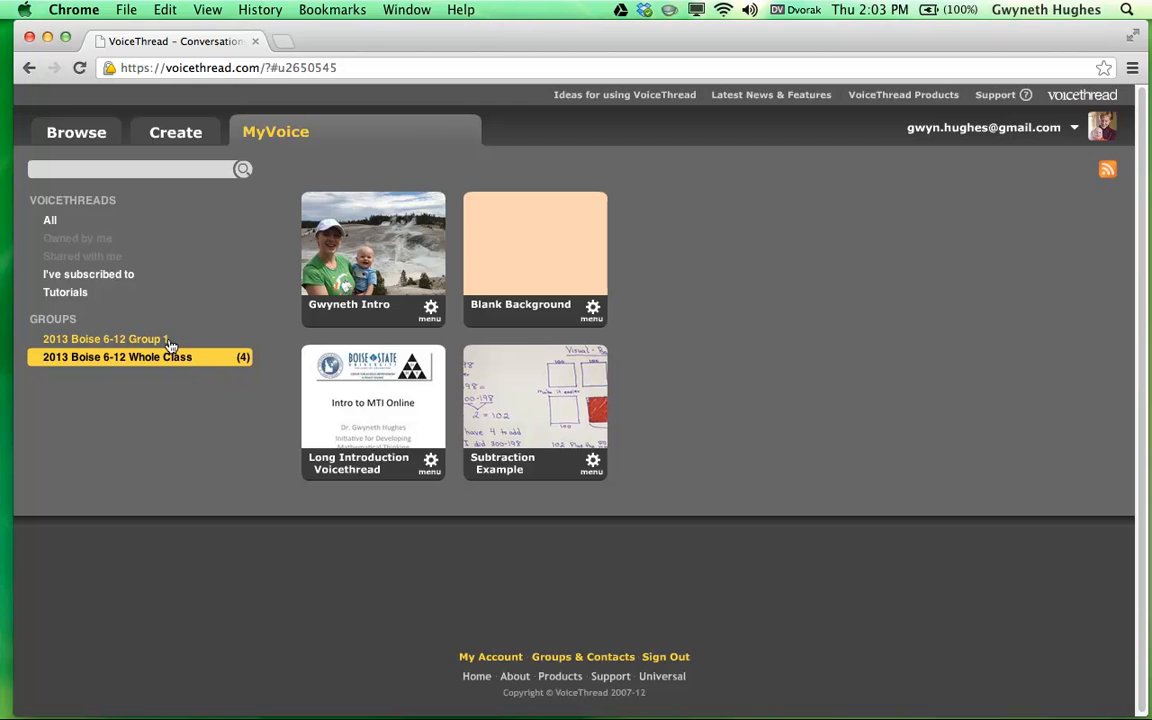
click(160, 339)
click(58, 222)
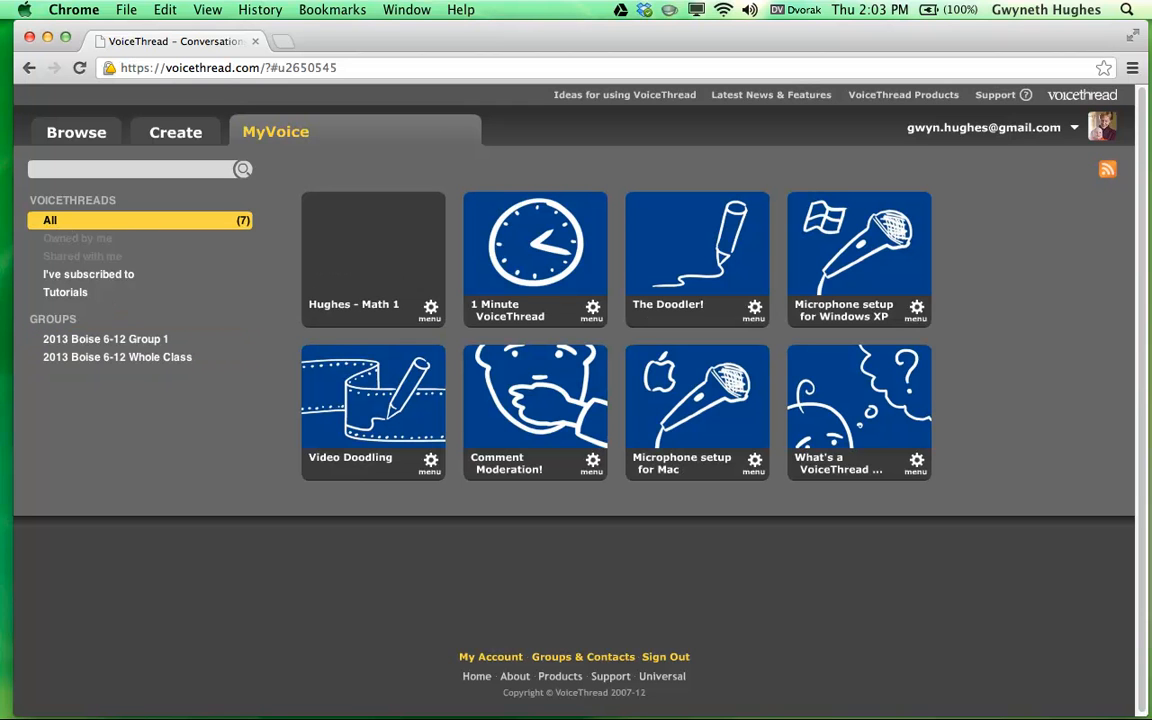
key(alt+super+2)
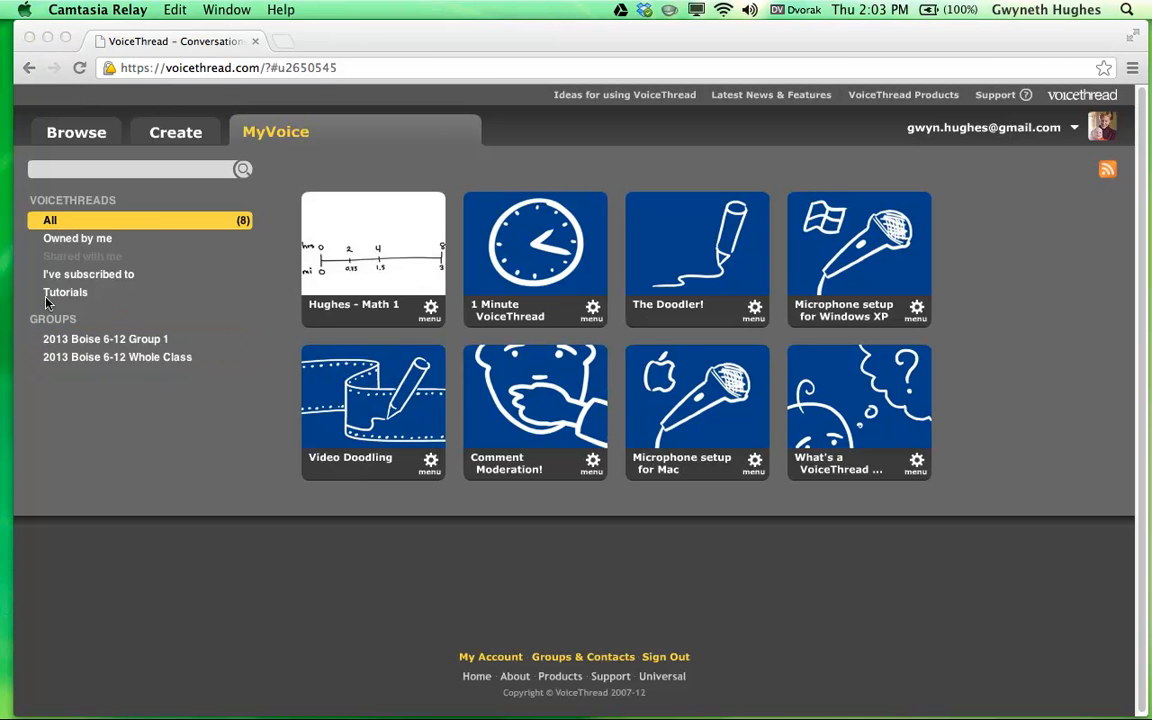
click(78, 244)
Drag Hughes - Math 1 from Owned by me onto 2013 Boise 6-12 Group 1, then list all threads.
click(84, 241)
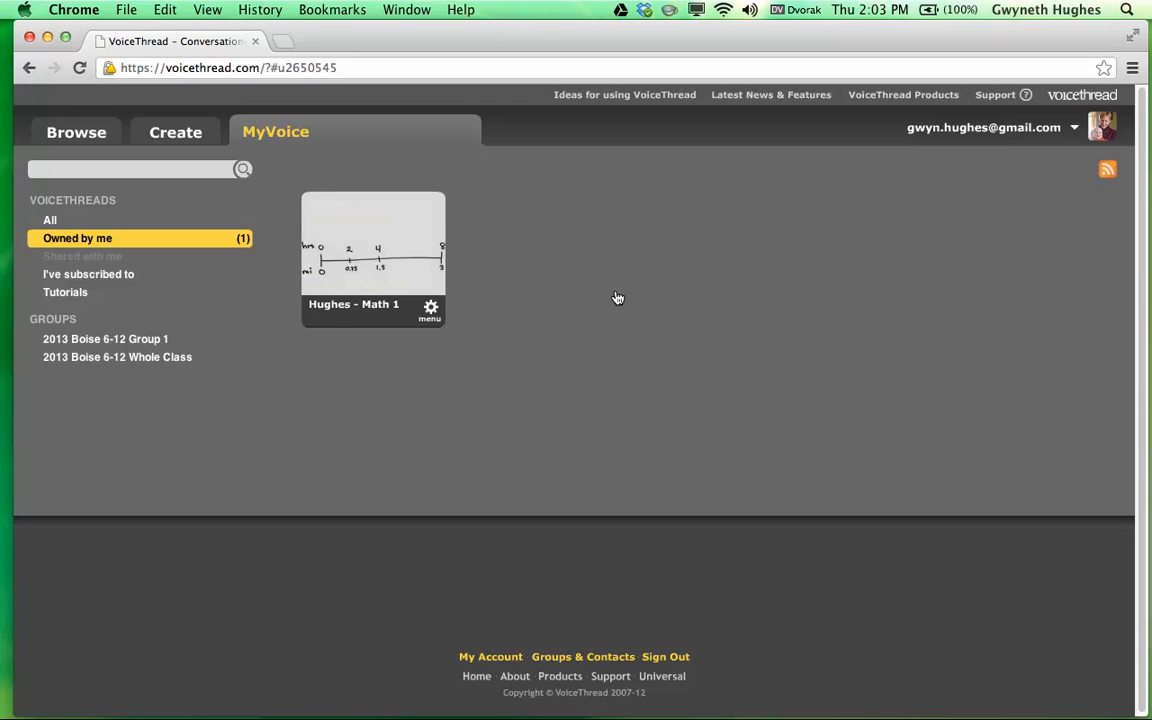
drag(382, 248, 130, 342)
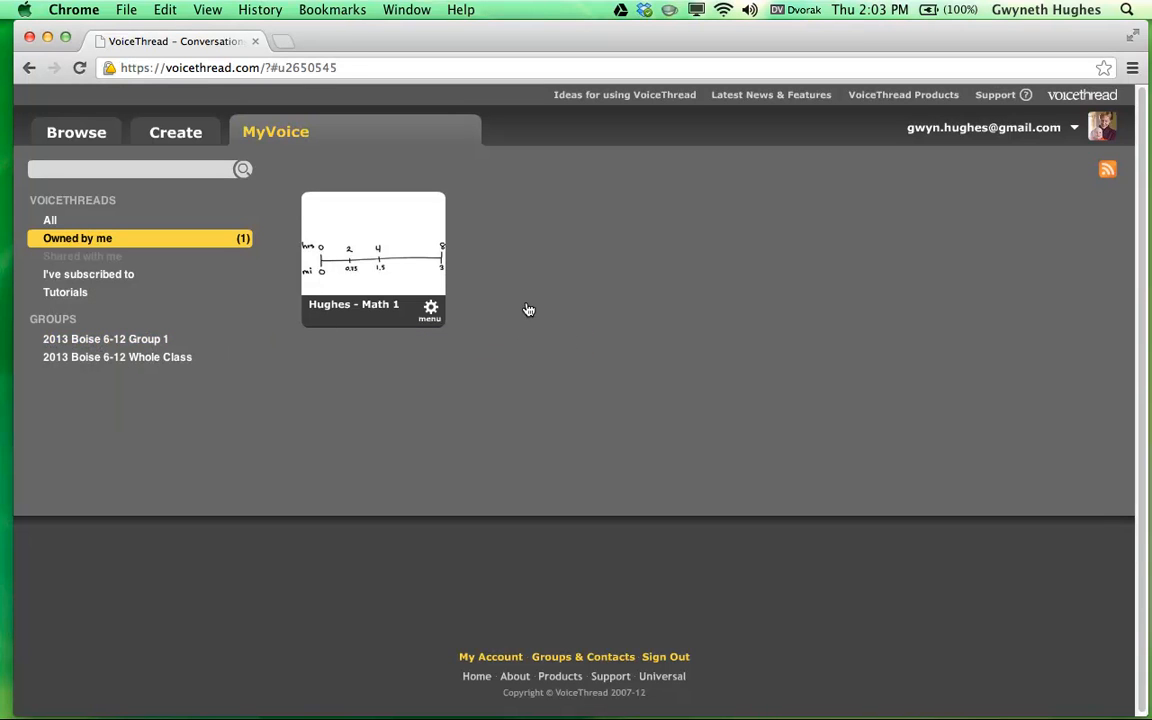
click(90, 340)
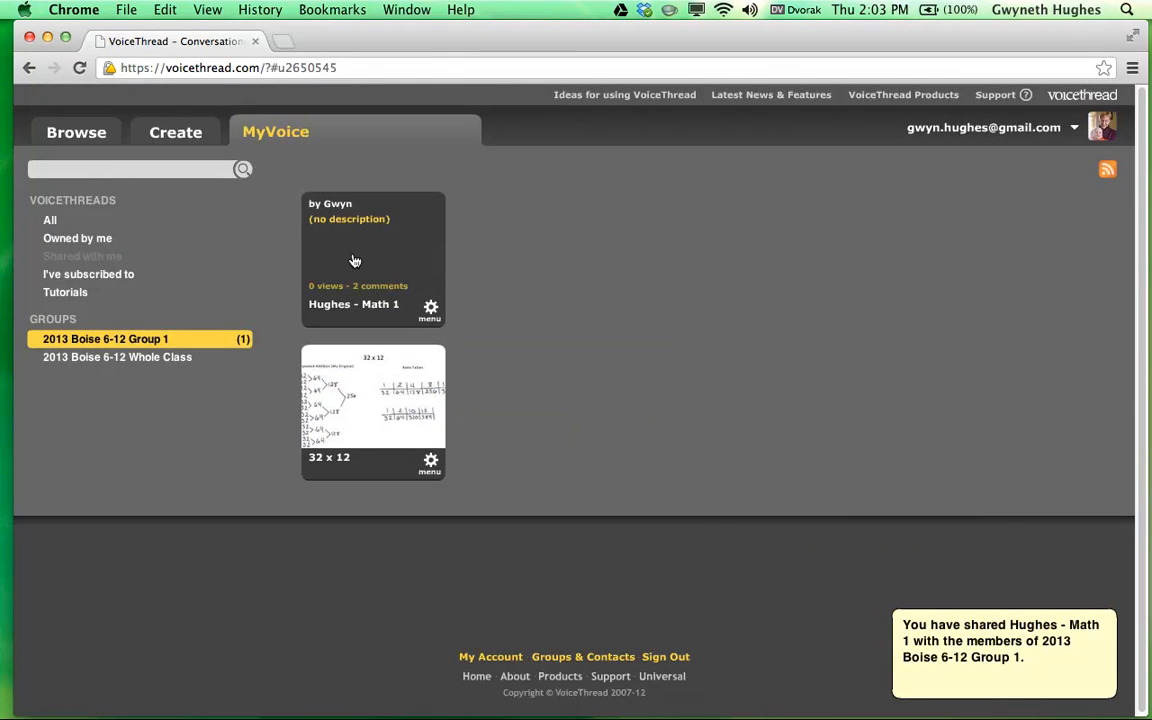
click(50, 219)
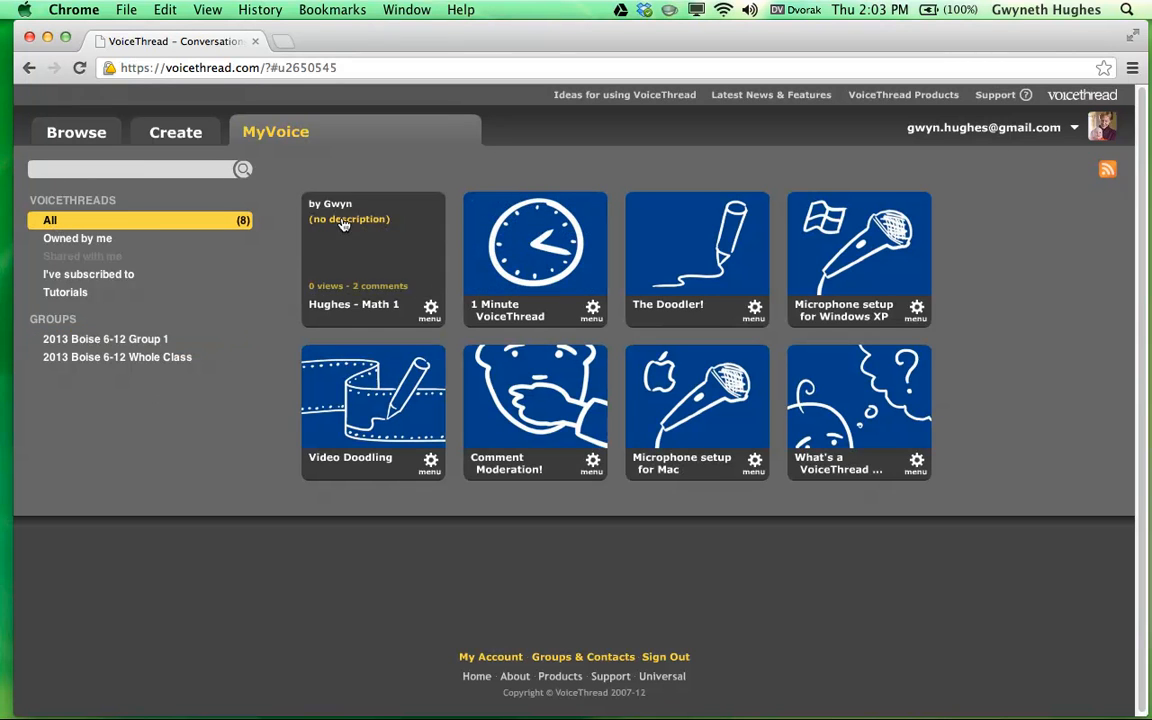
Reload MyVoice and open the 32 x 12 thread from 2013 Boise 6-12 Group 1.
click(79, 67)
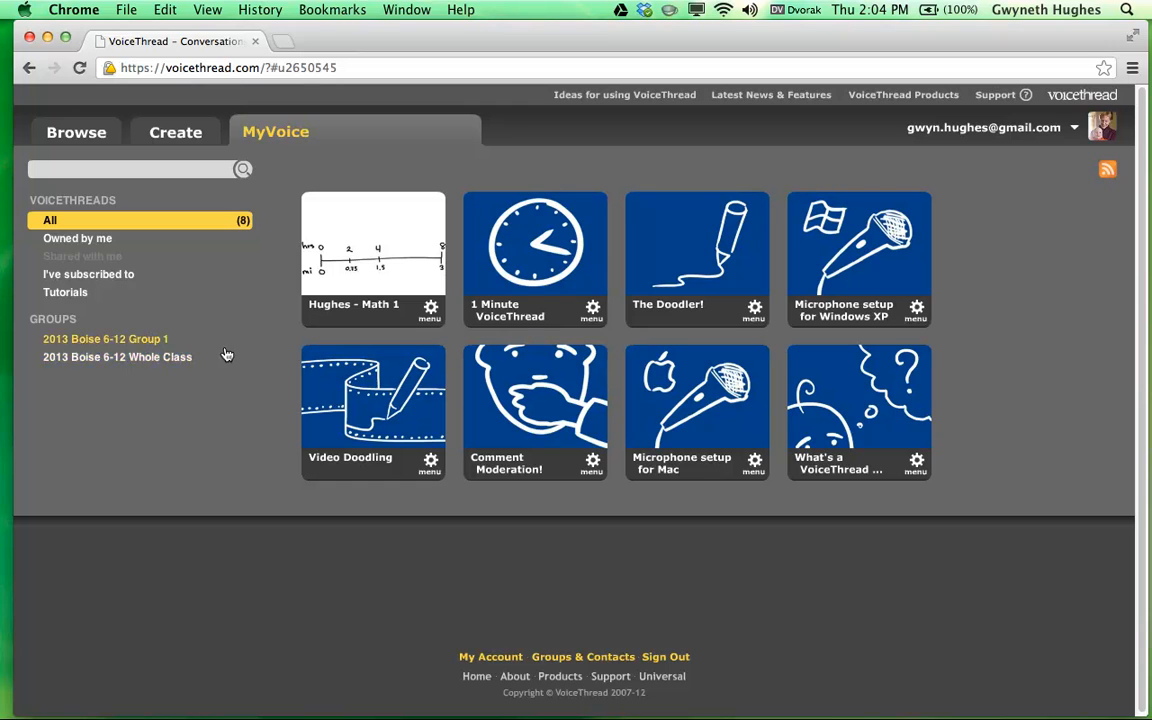
click(140, 344)
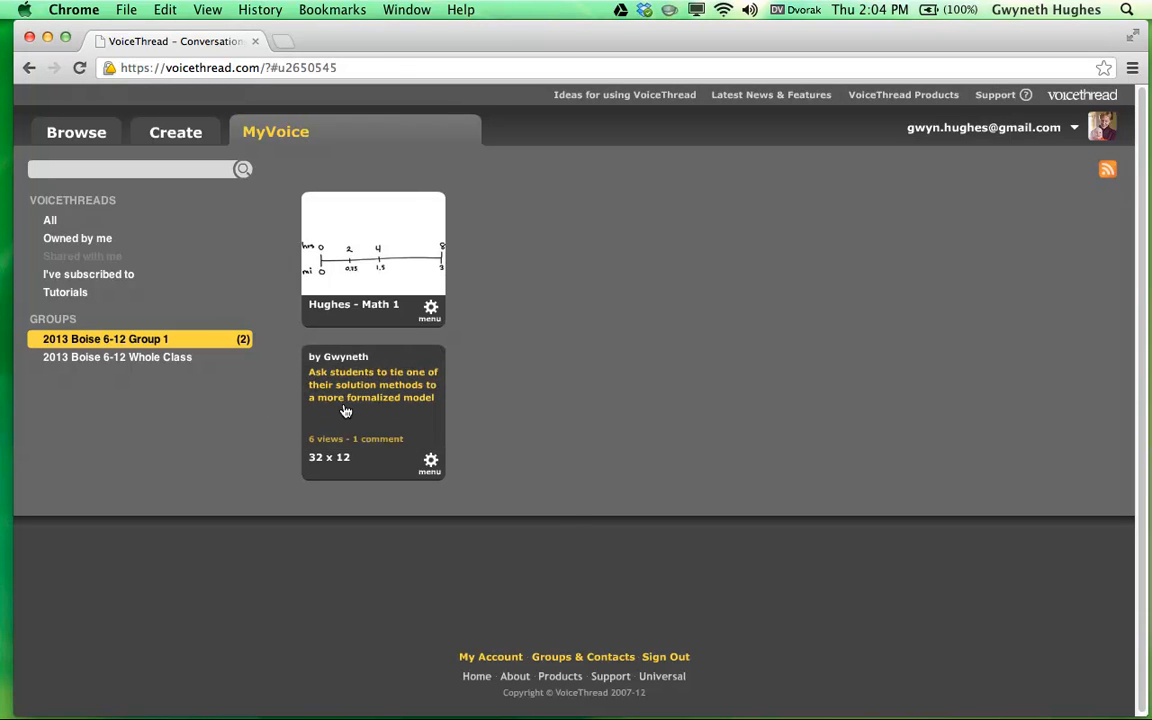
click(622, 457)
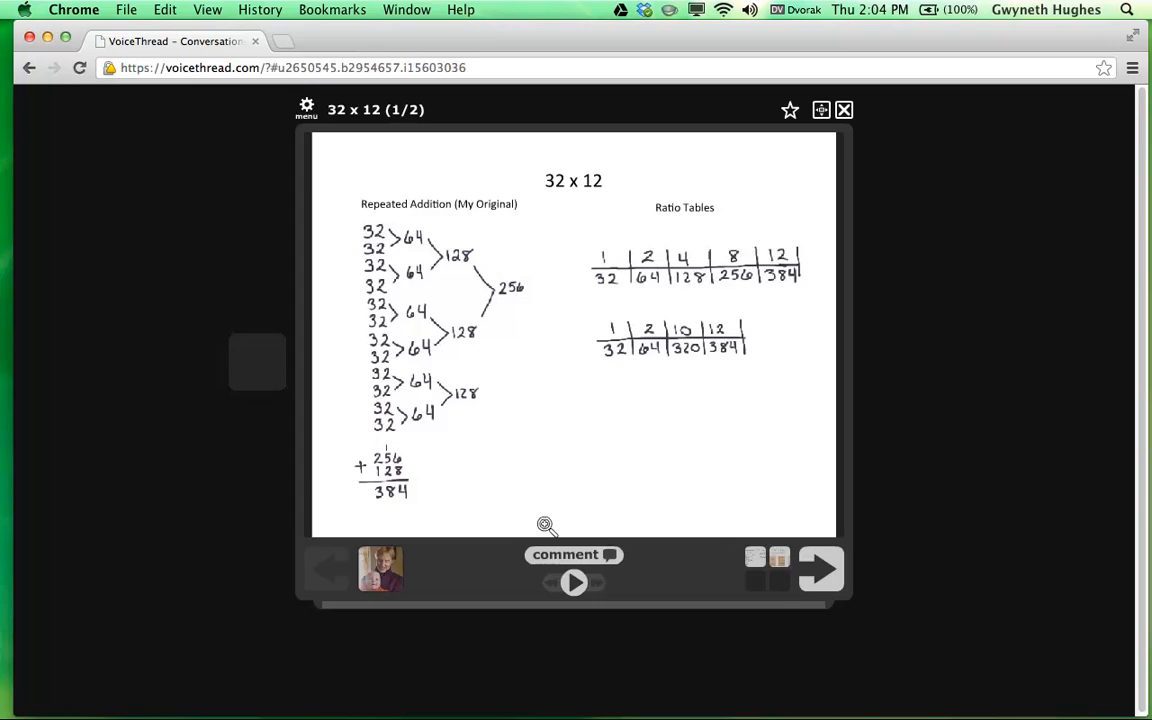
Play and stop the recorded comment, then view the options for adding a comment.
click(262, 386)
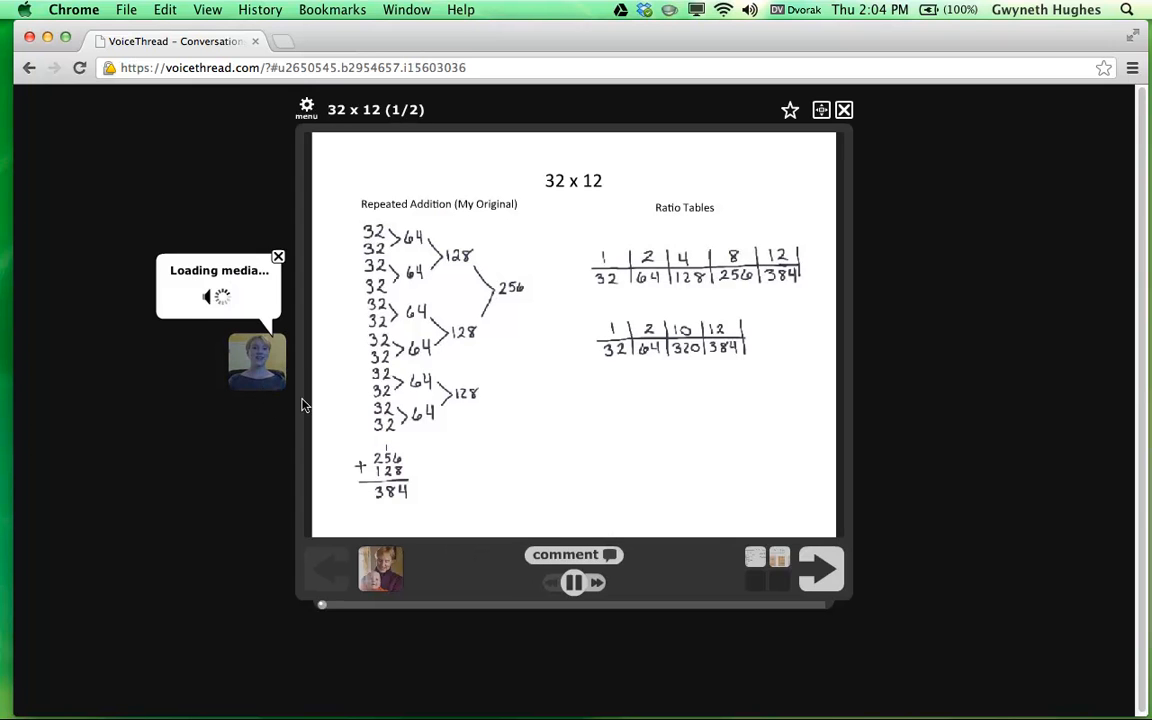
click(572, 584)
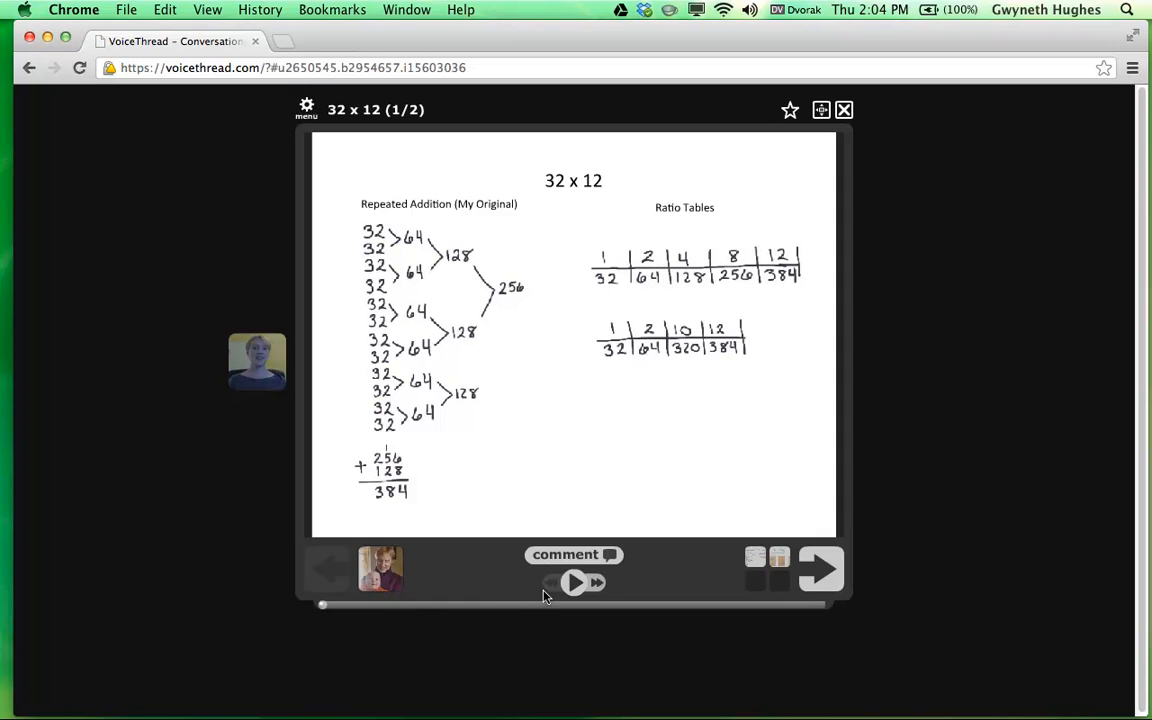
click(570, 559)
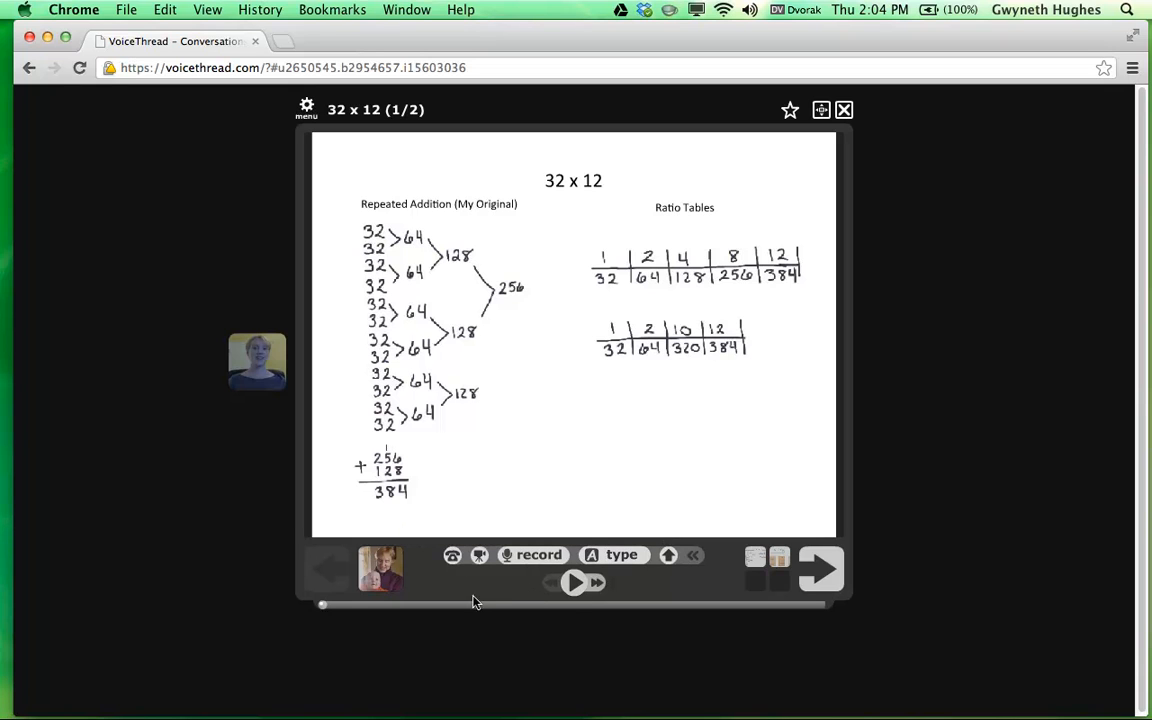
Step through the 32 x 12 slides to the info page, back to the first slide, and close it.
click(818, 570)
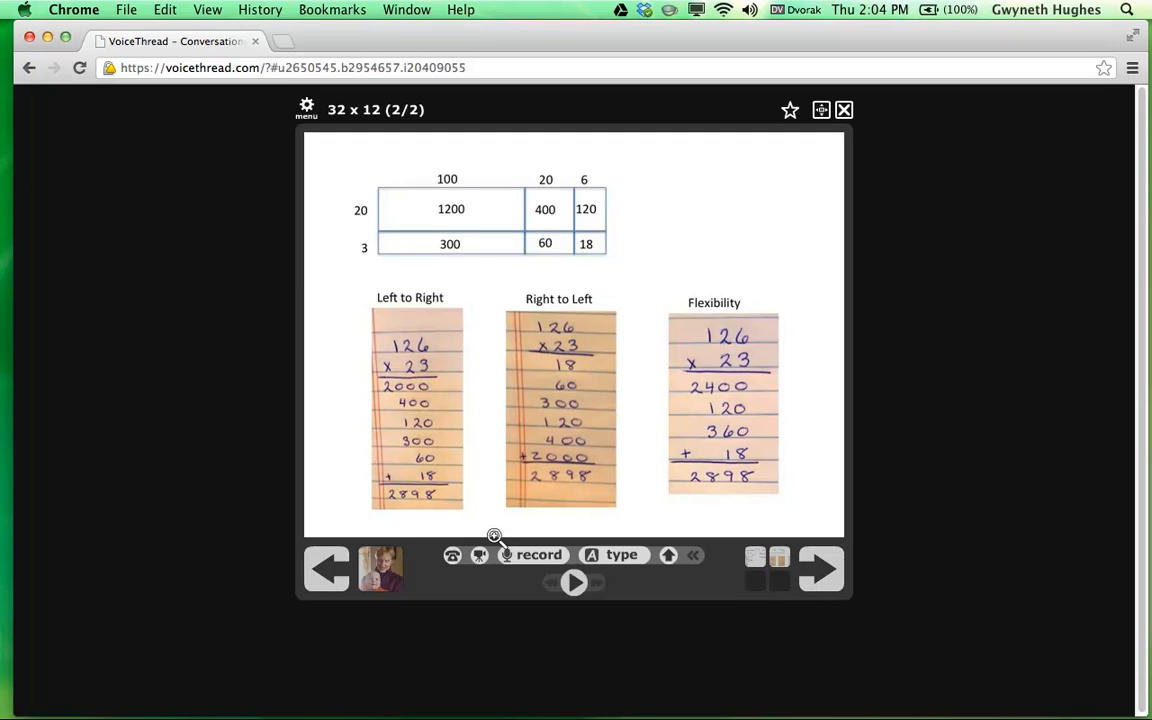
click(822, 578)
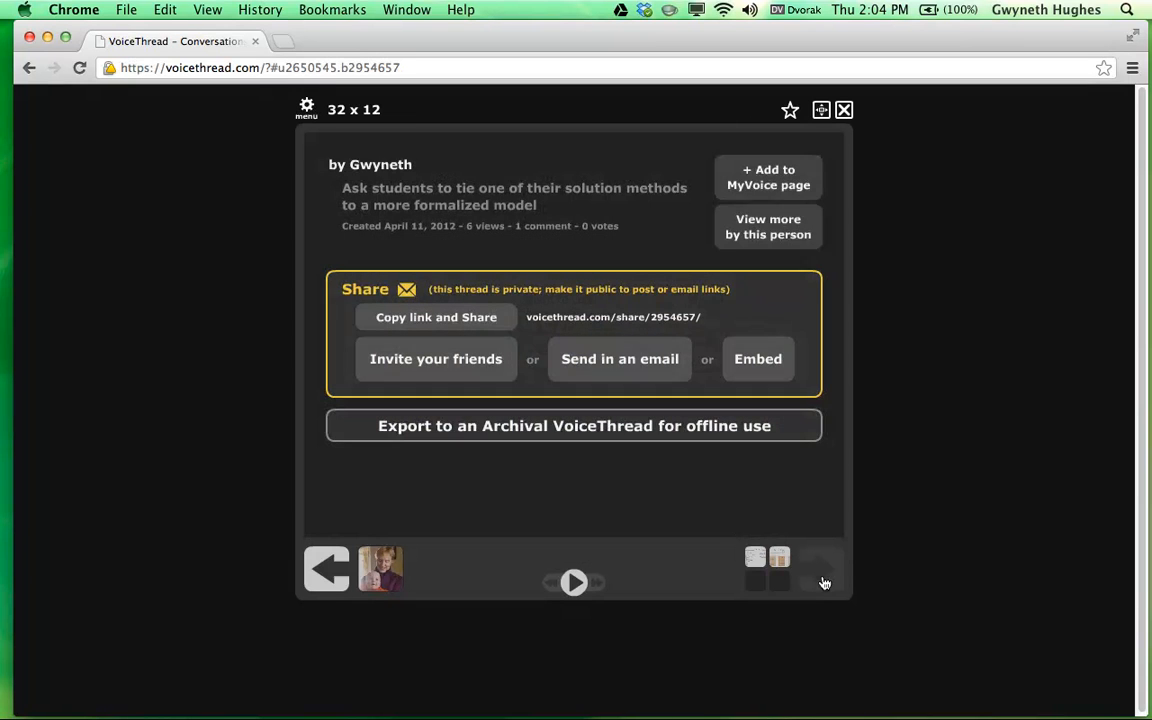
click(322, 580)
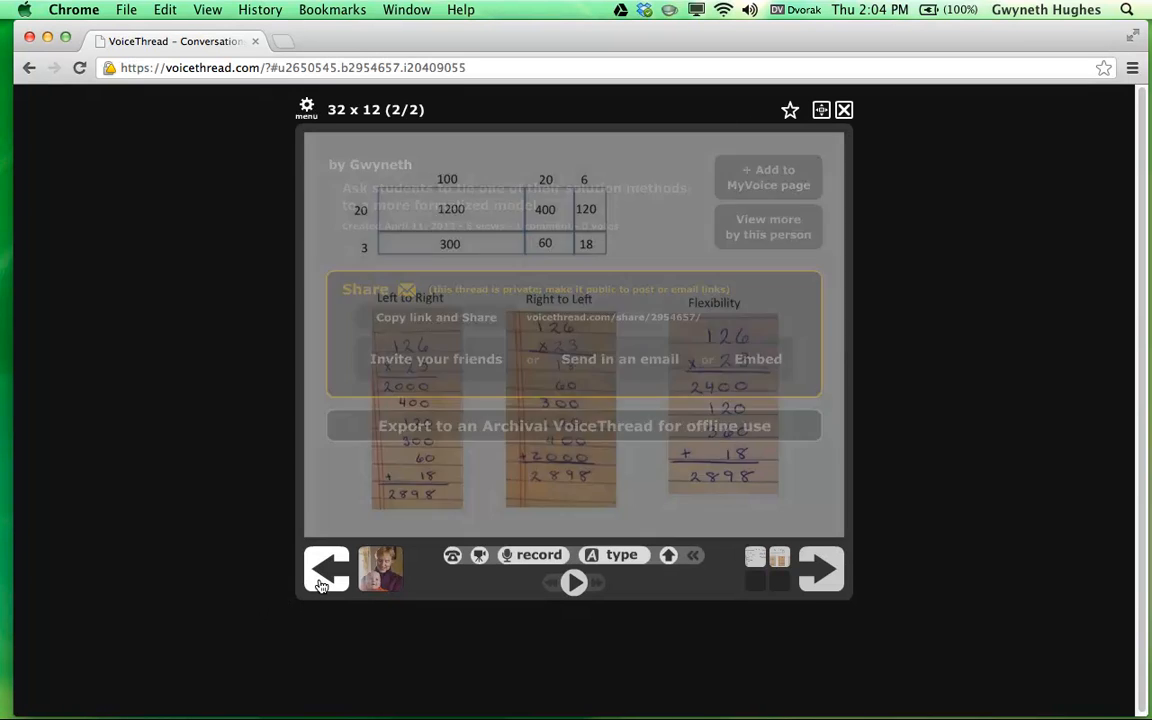
click(316, 585)
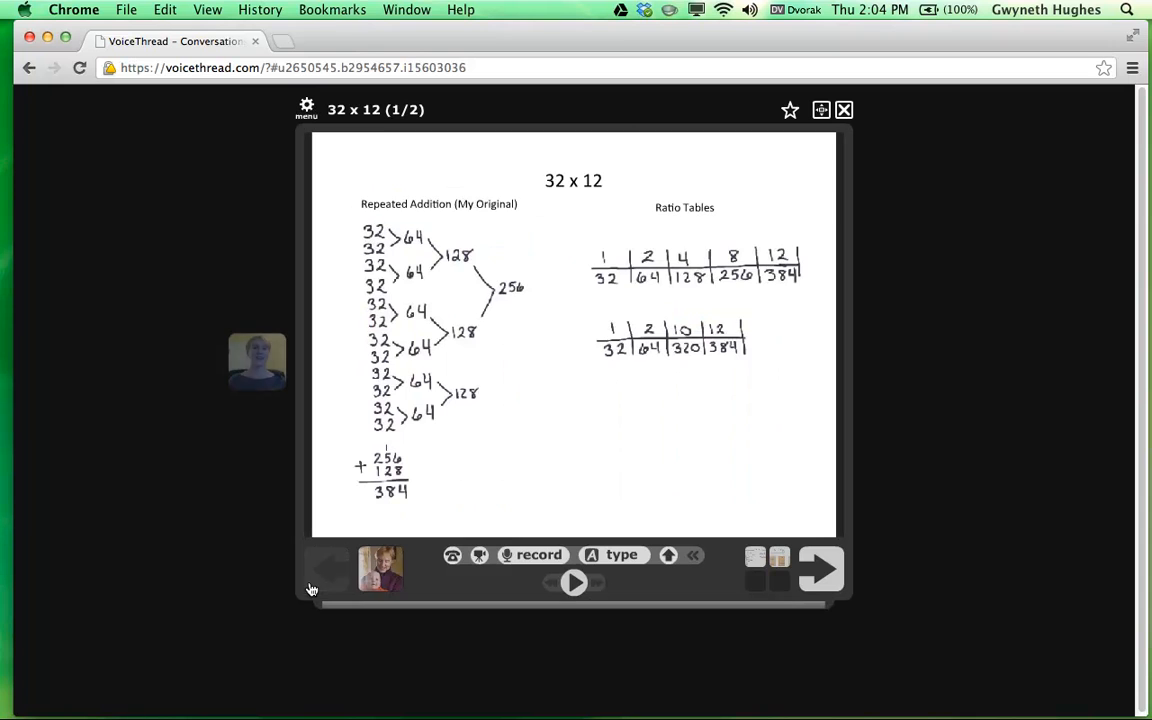
click(844, 109)
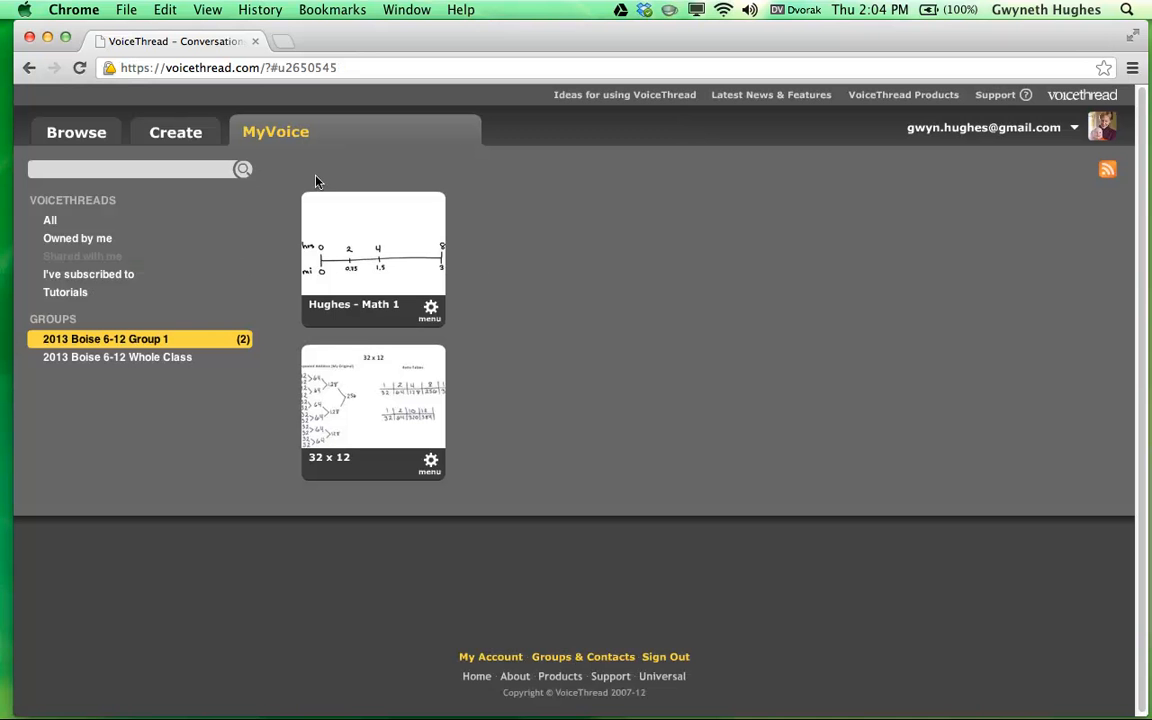
Open Hughes - Math 1 for editing from the Owned by me list.
click(84, 238)
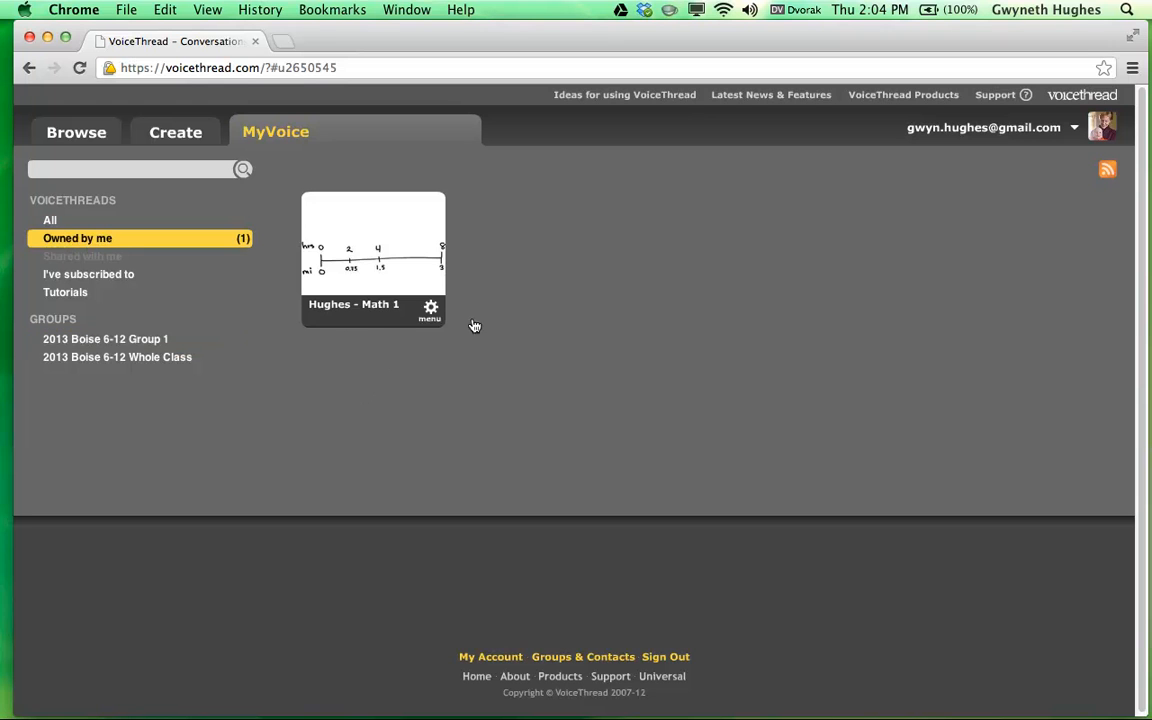
click(430, 310)
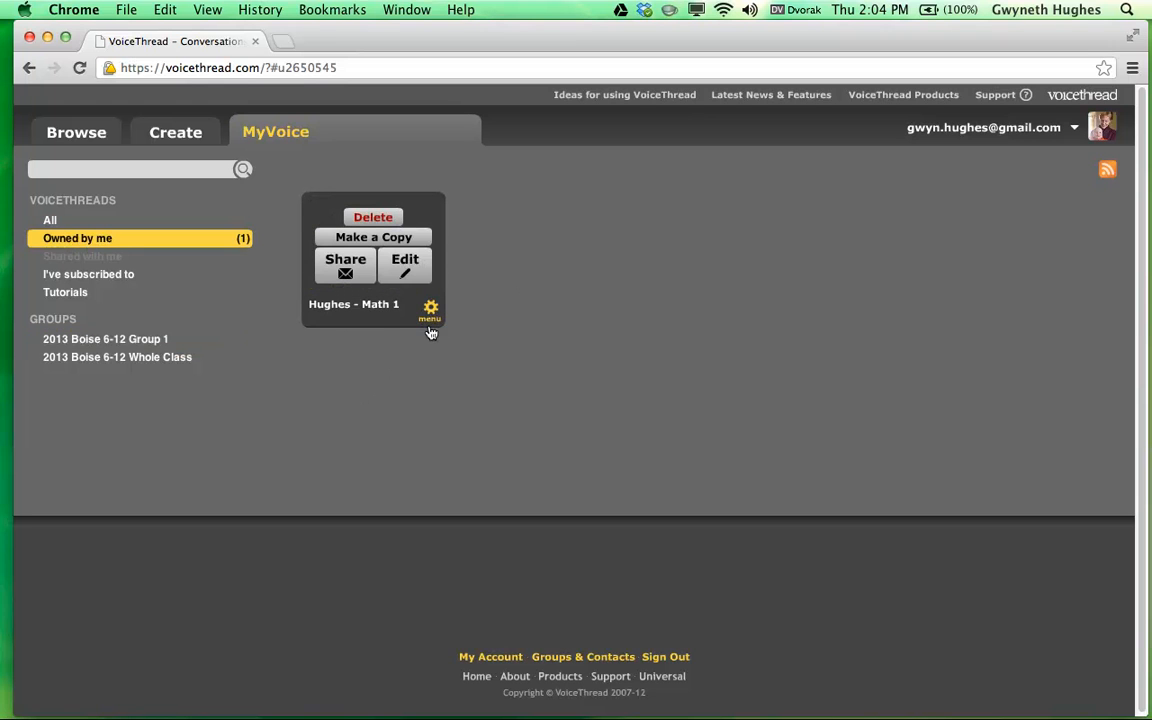
click(405, 270)
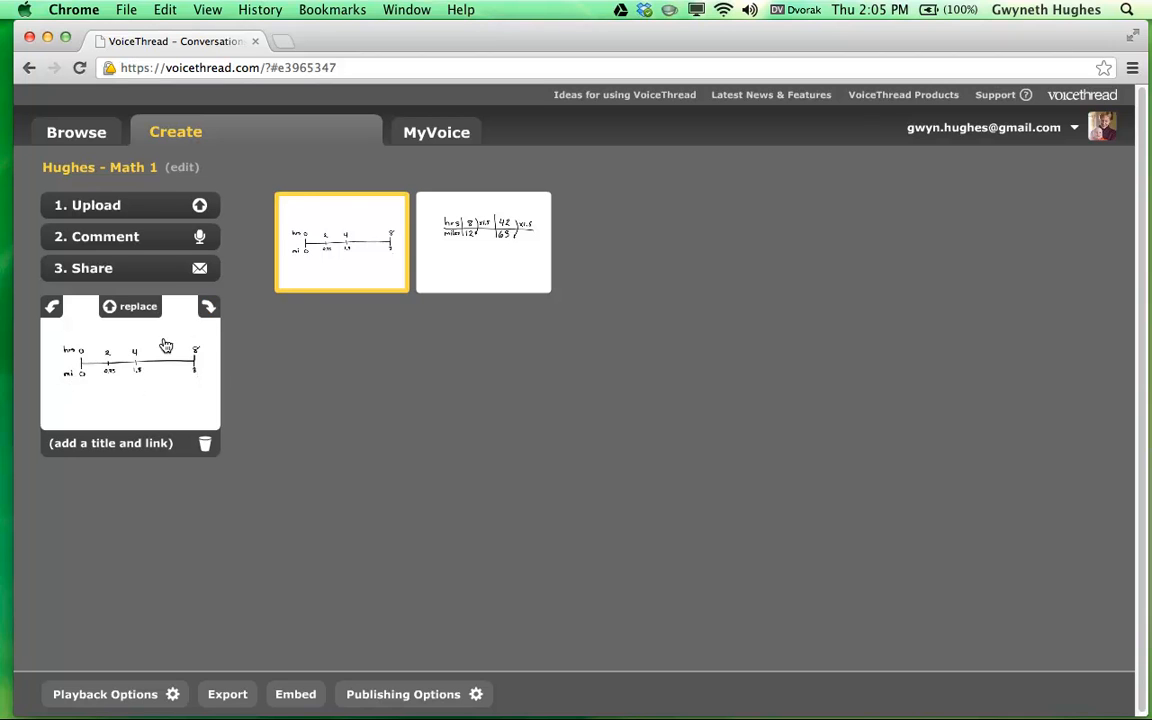
Rotate the first slide clockwise and back to landscape, then return to the MyVoice list.
click(208, 310)
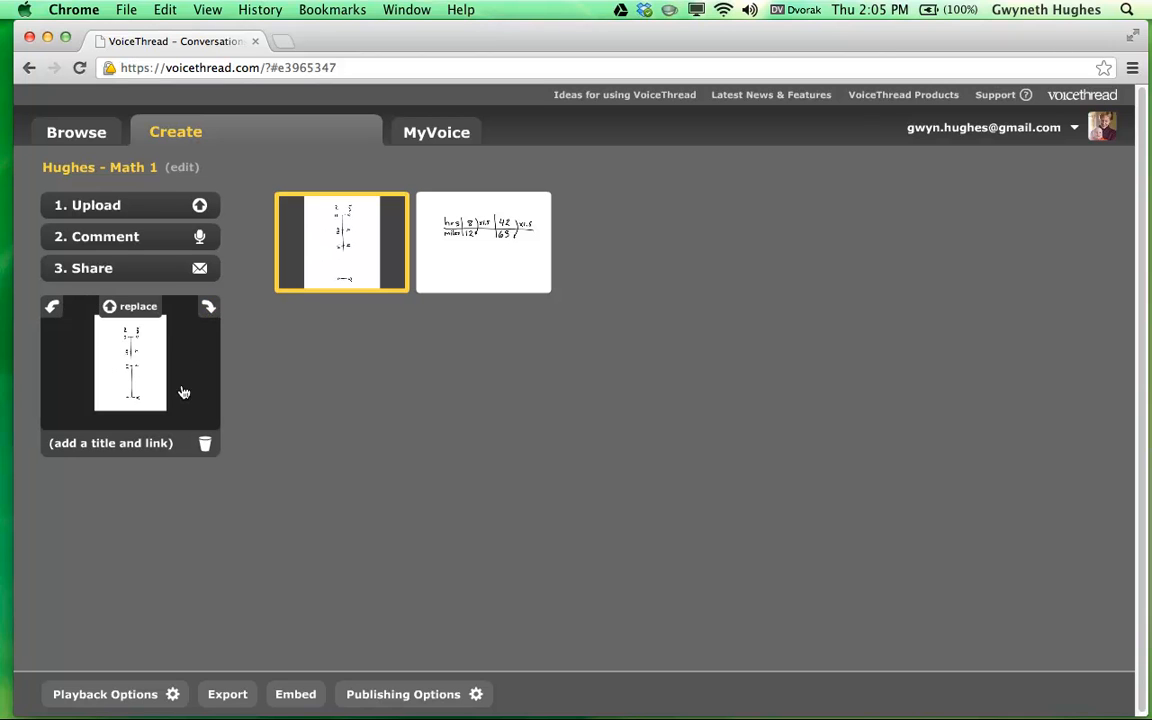
click(53, 310)
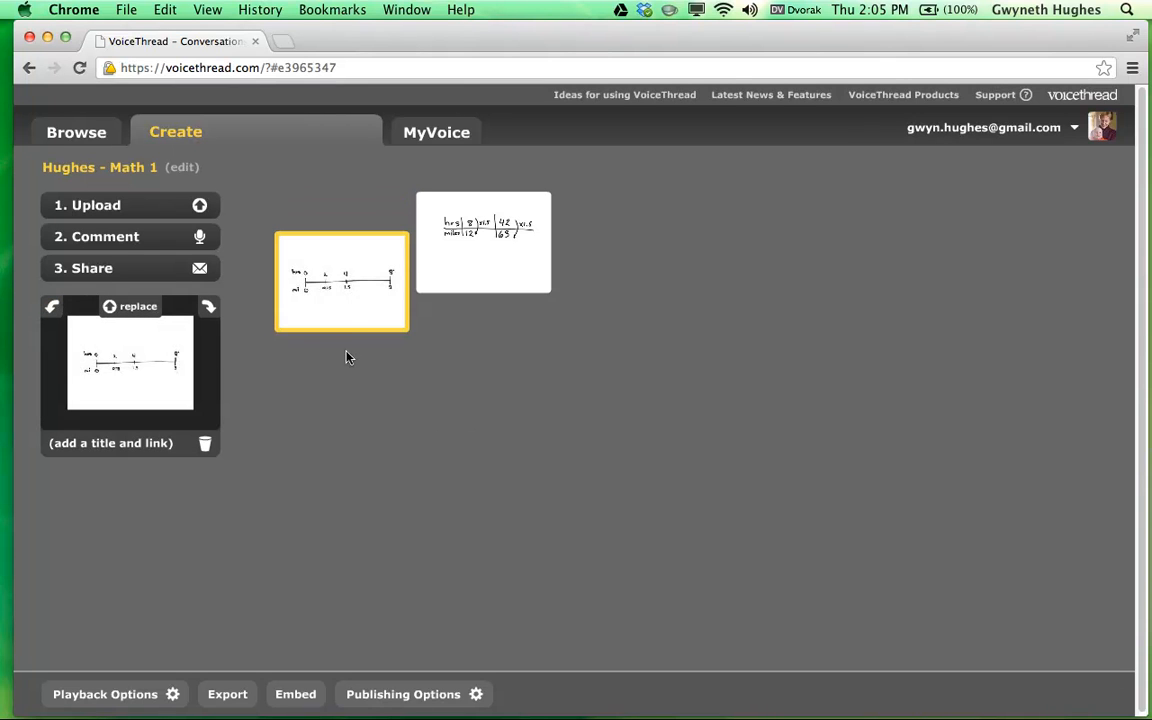
click(417, 128)
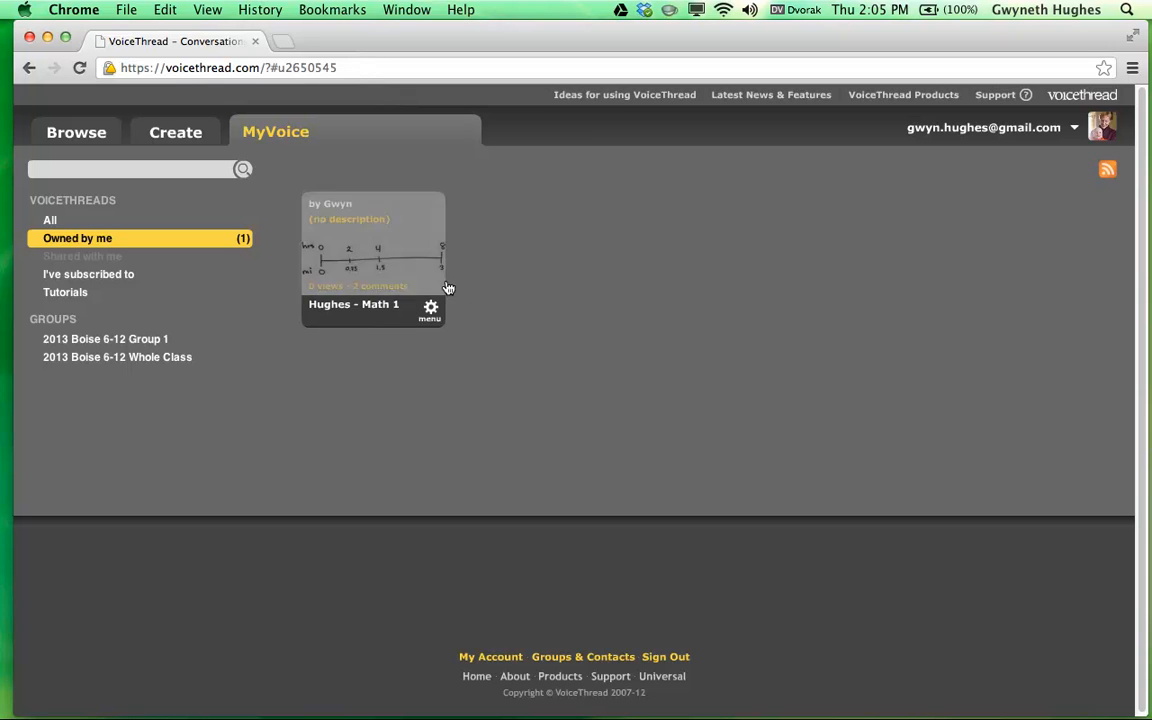
click(393, 282)
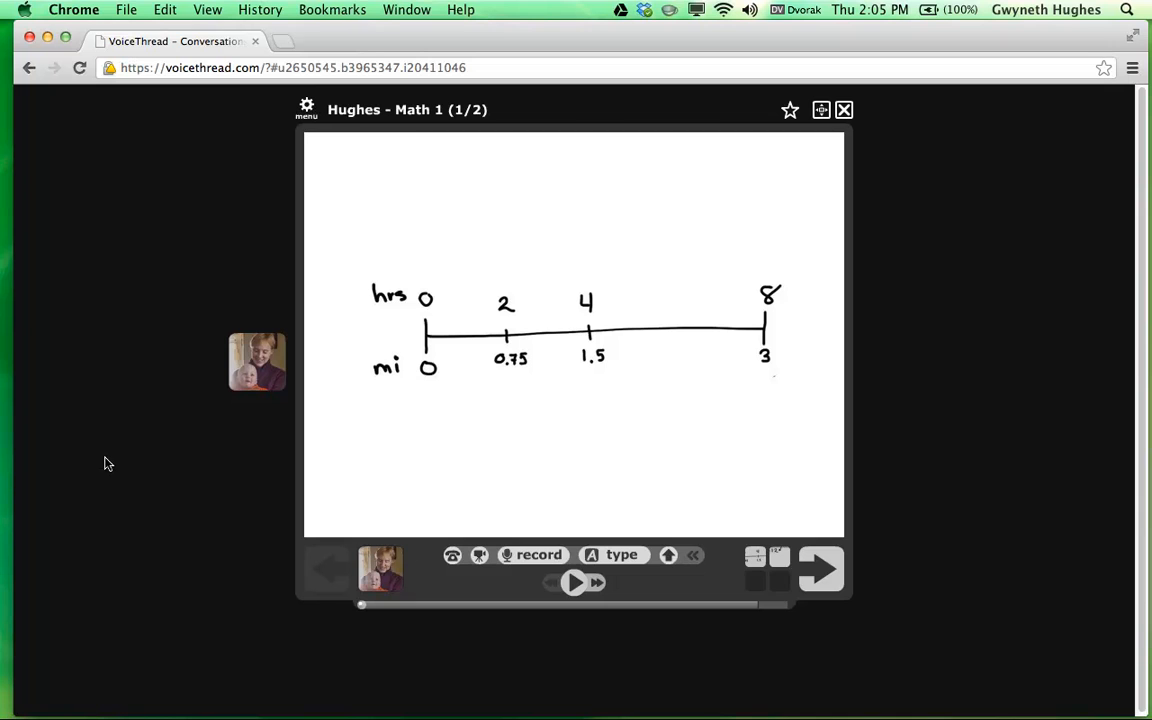
click(844, 112)
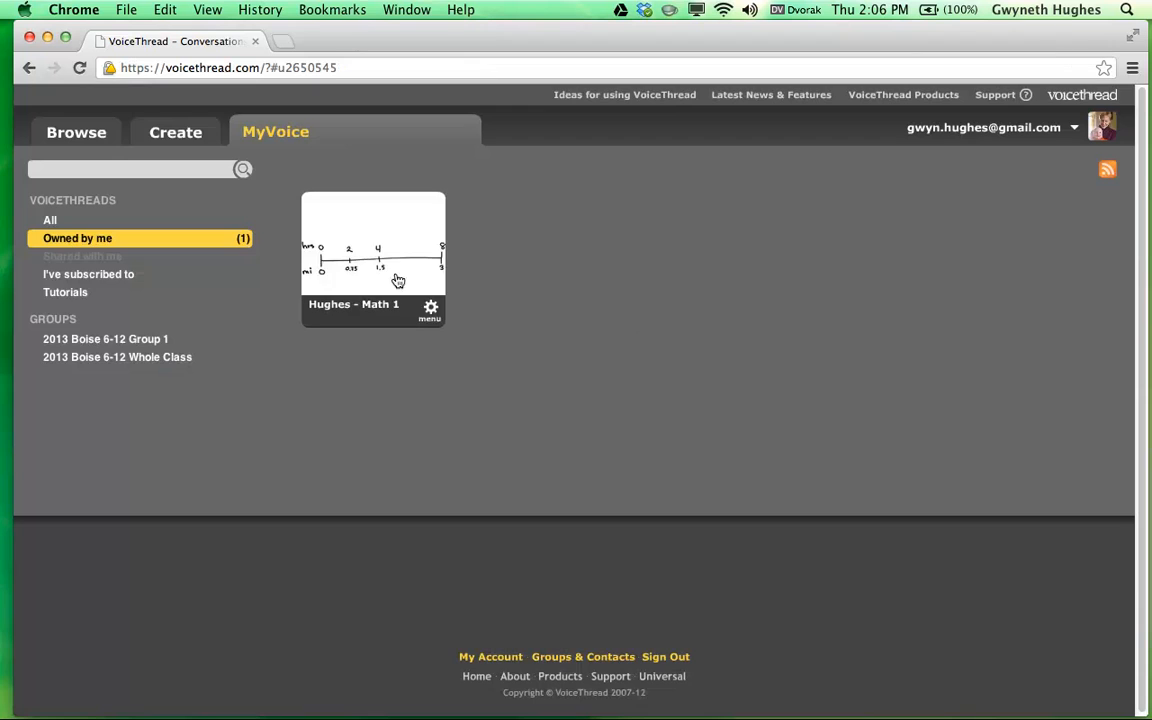